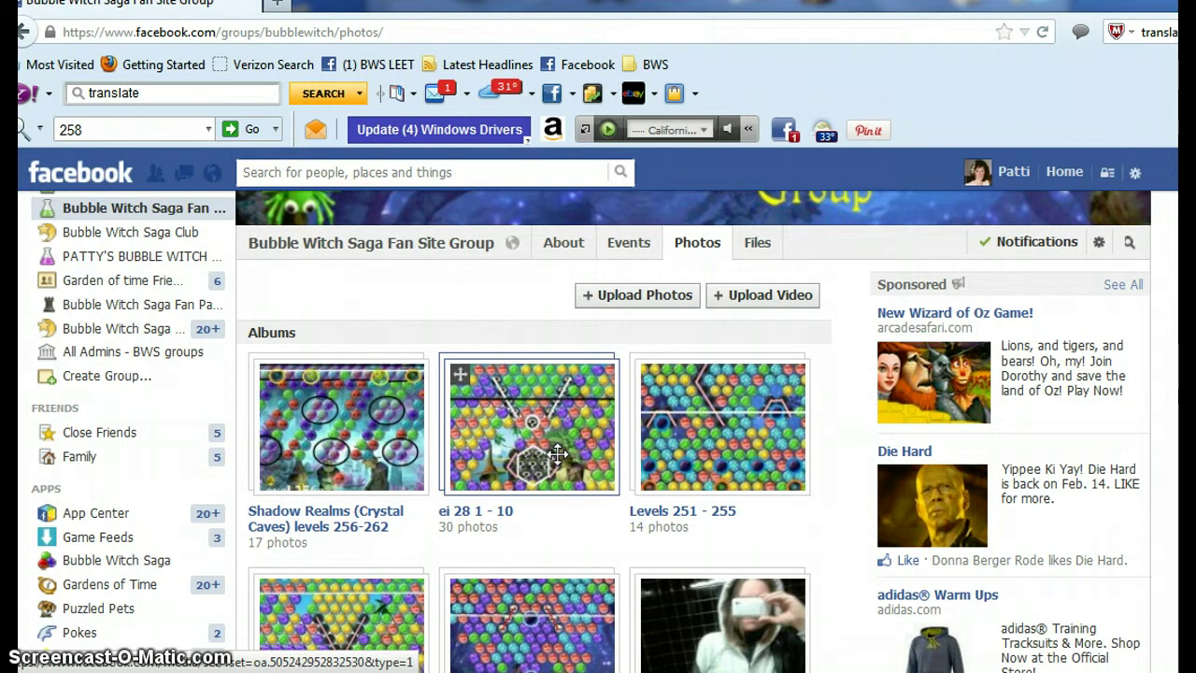
left_click(547, 454)
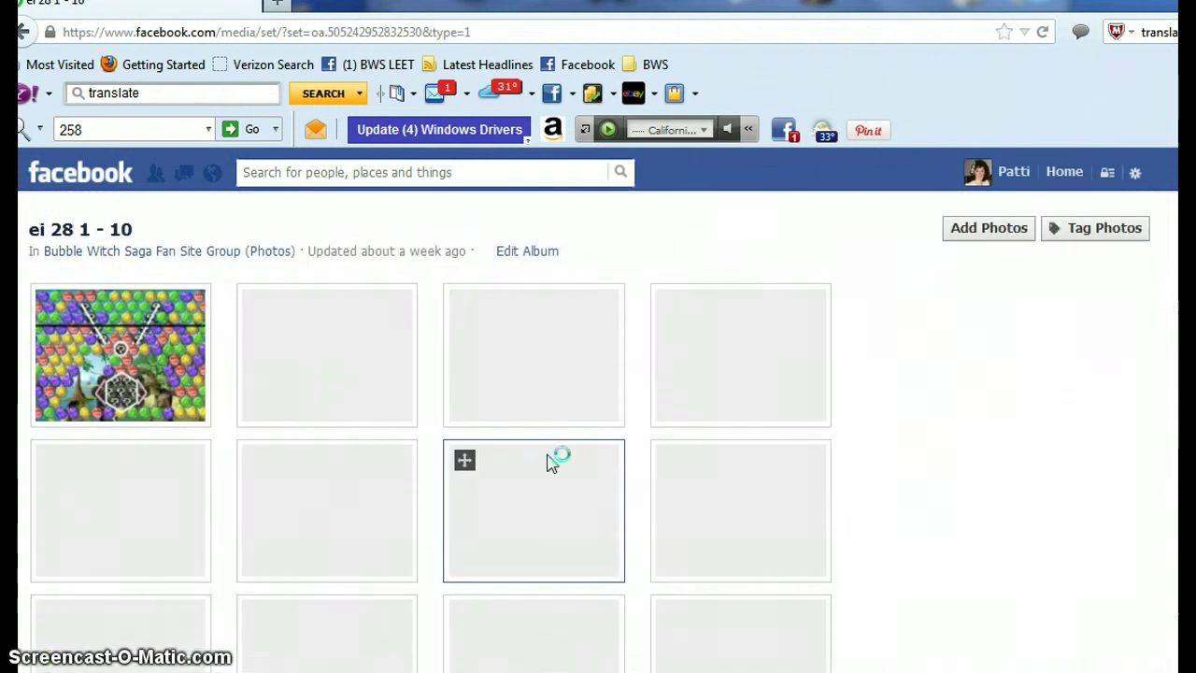
left_click(254, 439)
scroll(465, 422, "down", 5)
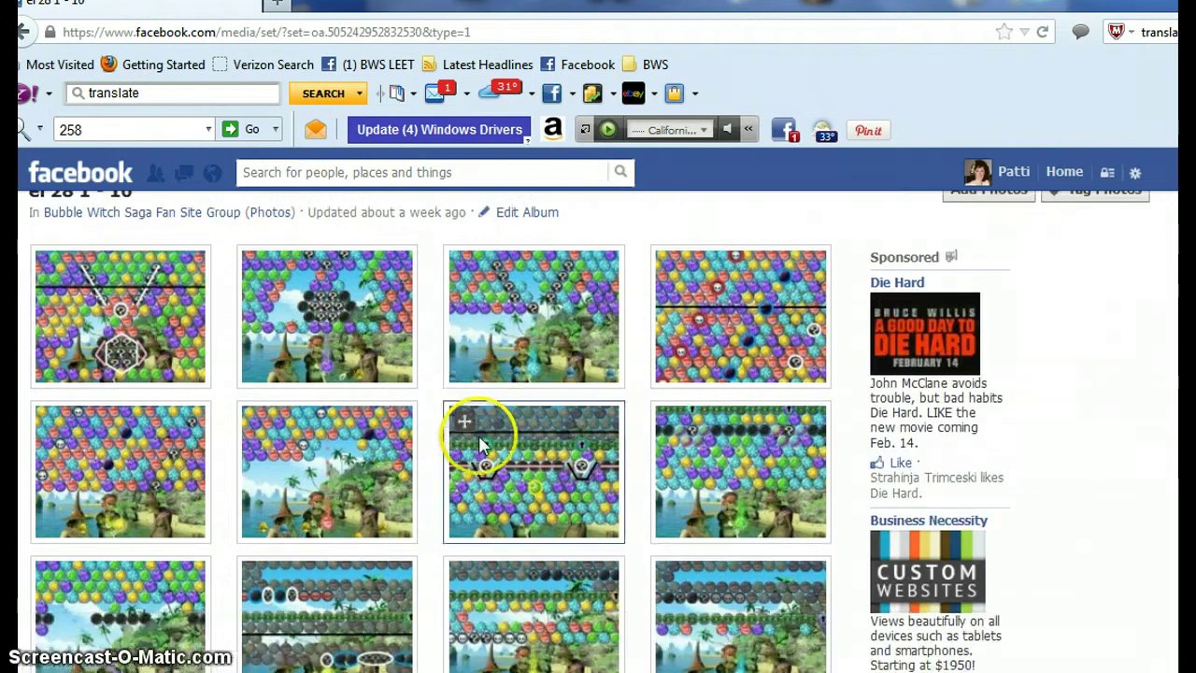
scroll(155, 339, "down", 8)
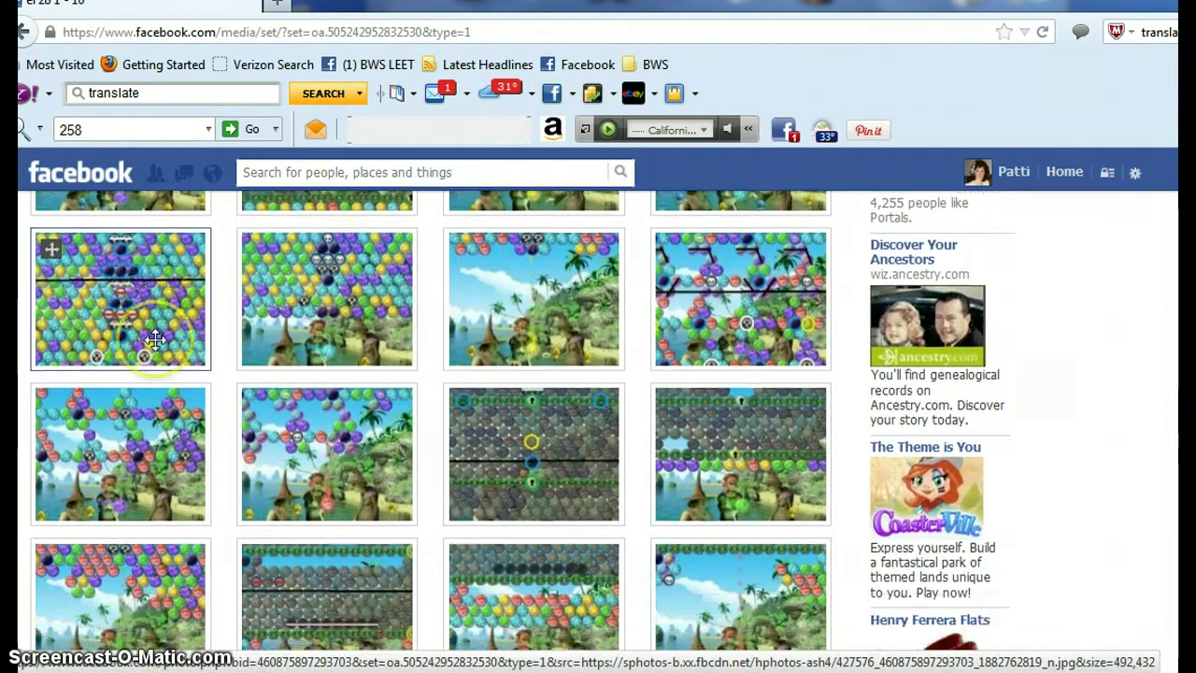
scroll(157, 343, "down", 3)
scroll(157, 343, "up", 10)
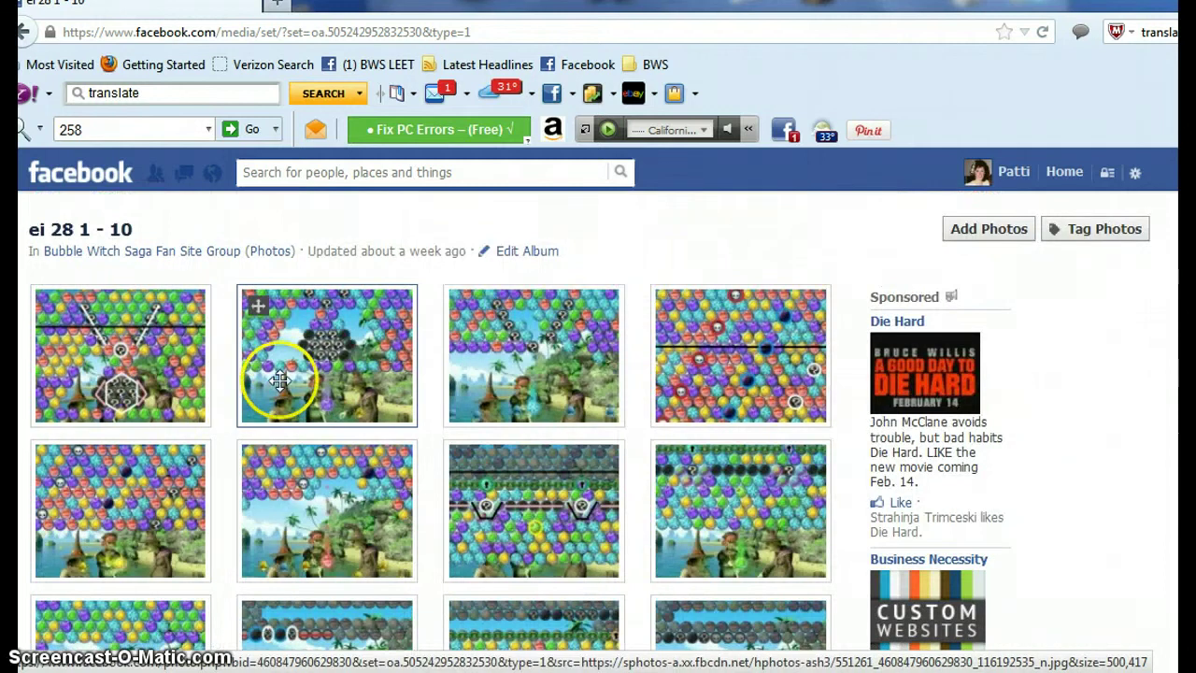
left_click(283, 381)
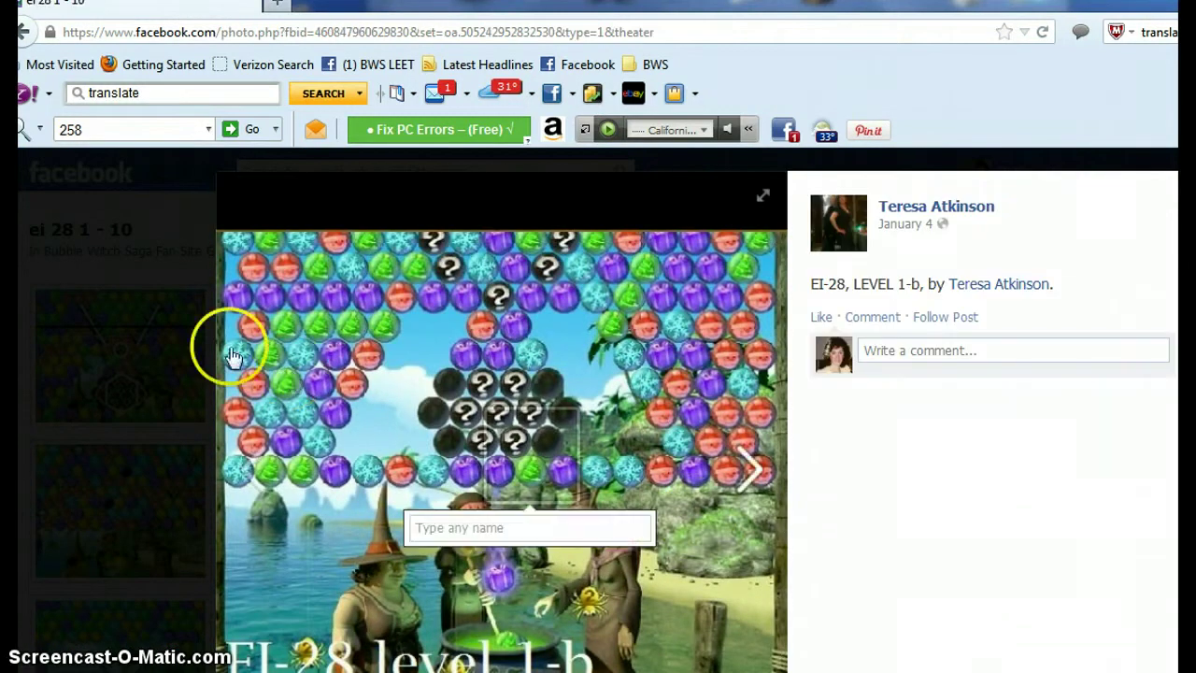
left_click(27, 35)
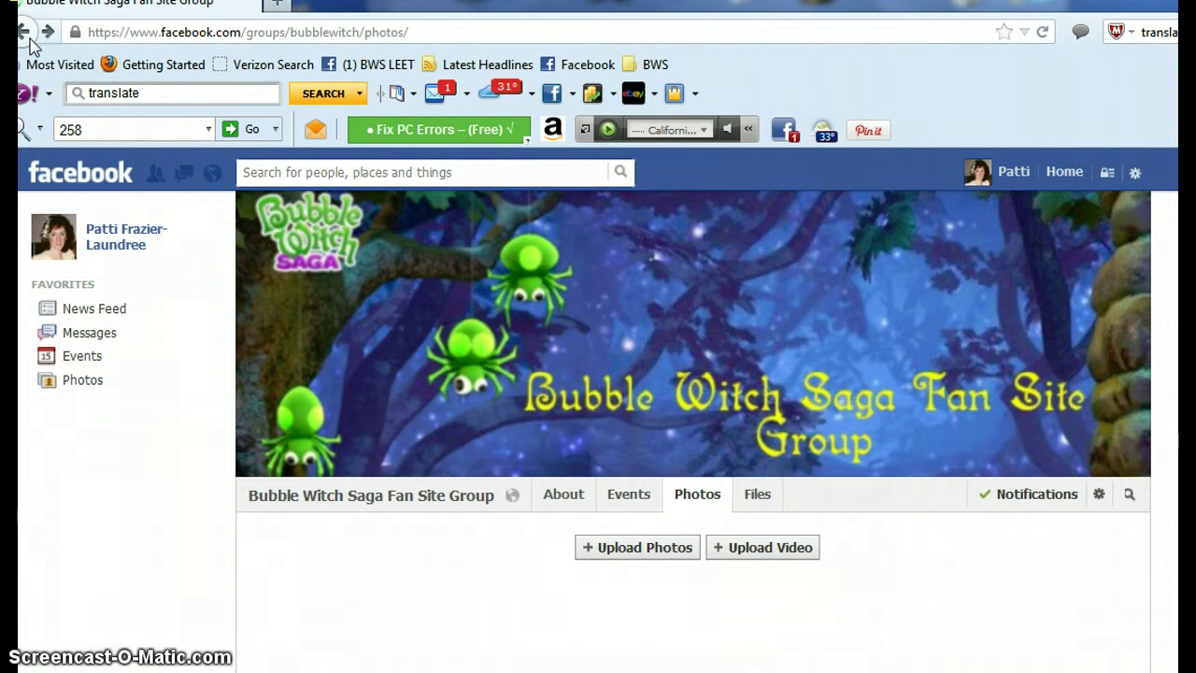
left_click(669, 556)
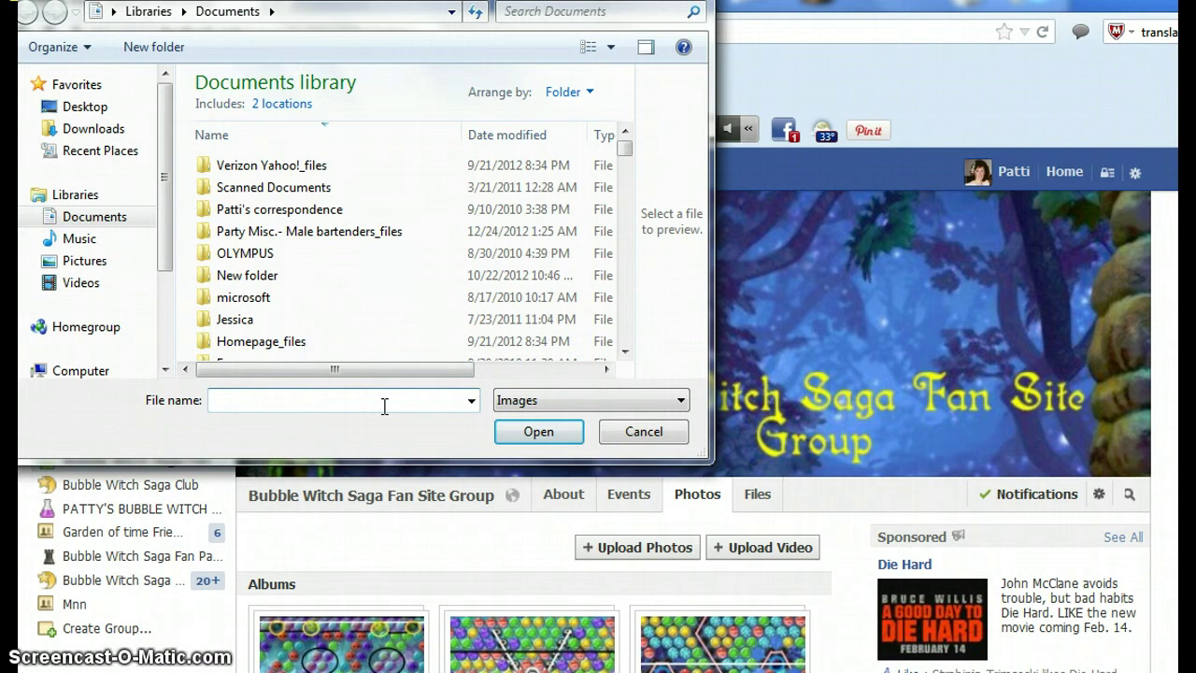
- Choose Level 258a.jpg from Documents as the first photo to upload to the group
type("evel")
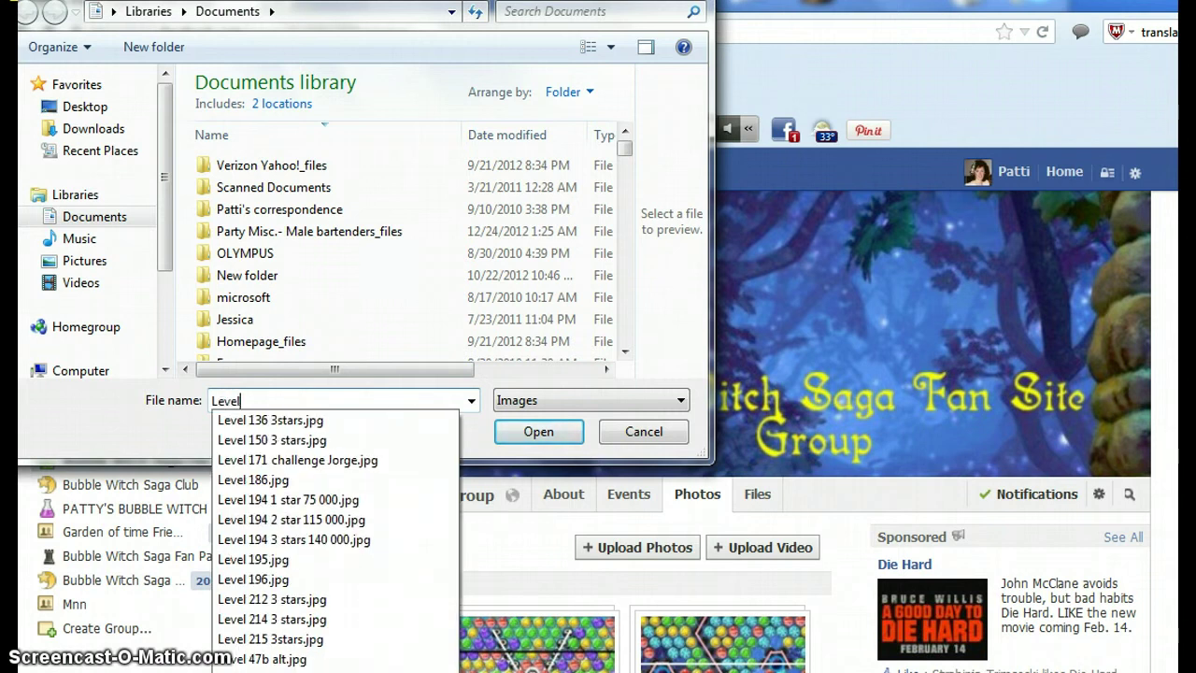
type(" 25")
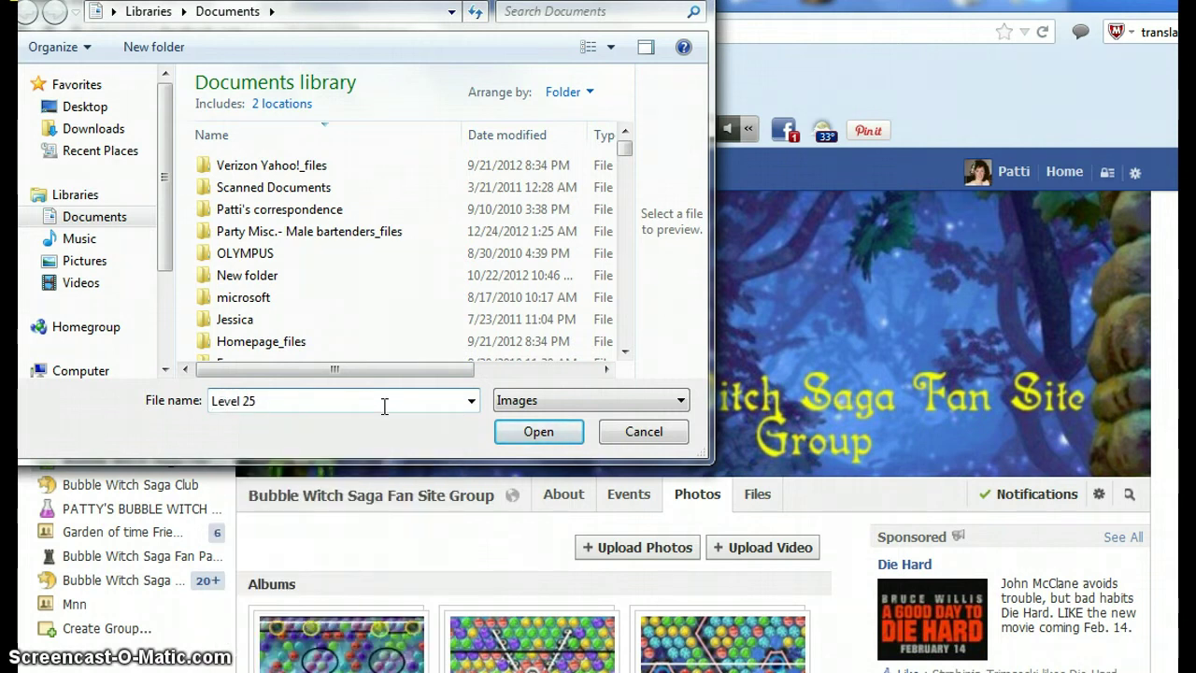
type("8")
key("BackSpace")
key("BackSpace")
key("BackSpace")
key("BackSpace")
key("BackSpace")
key("BackSpace")
key("BackSpace")
key("BackSpace")
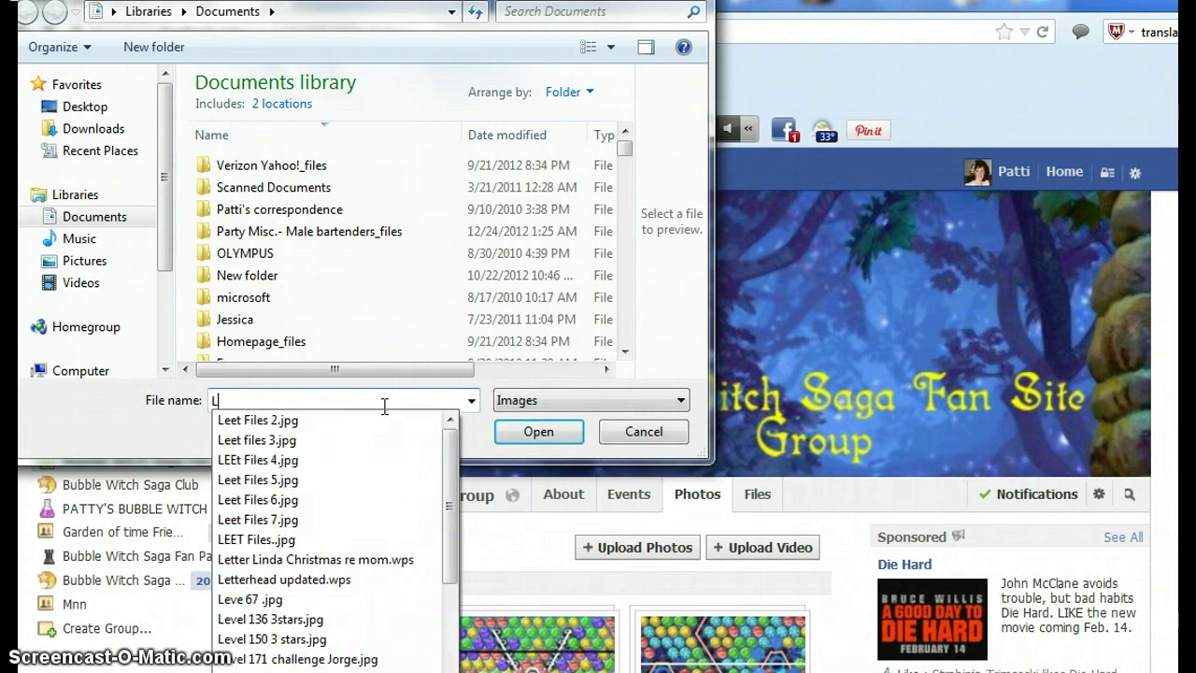
key("BackSpace")
type("Pa")
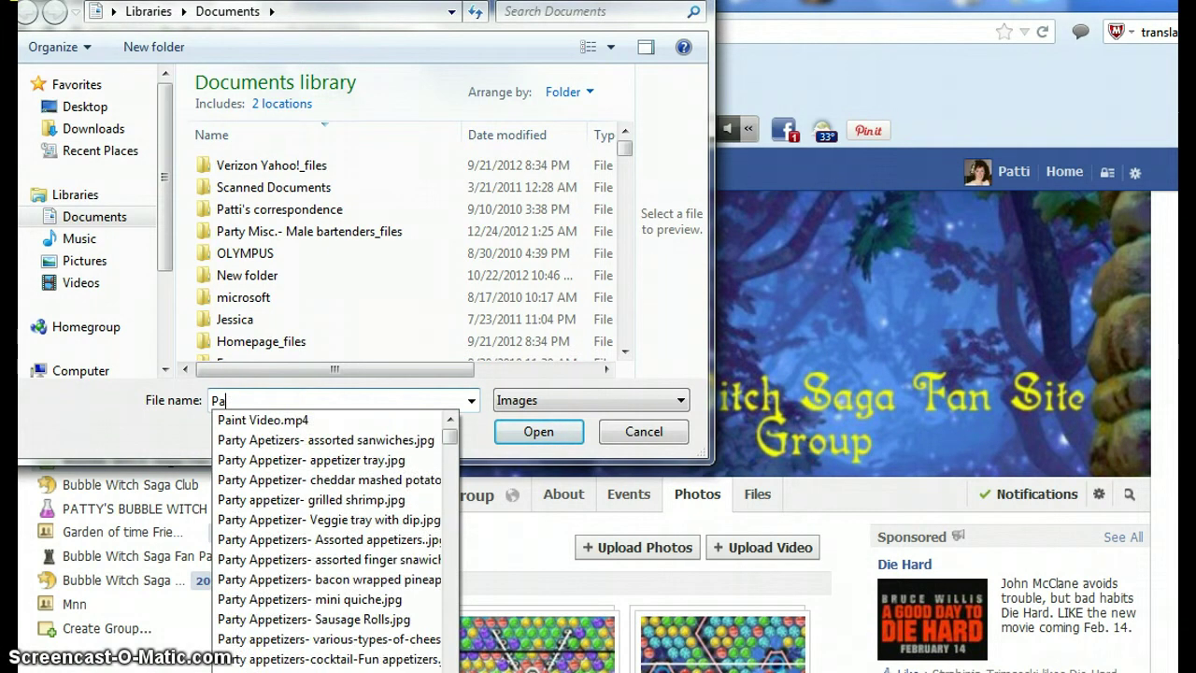
type("tti ")
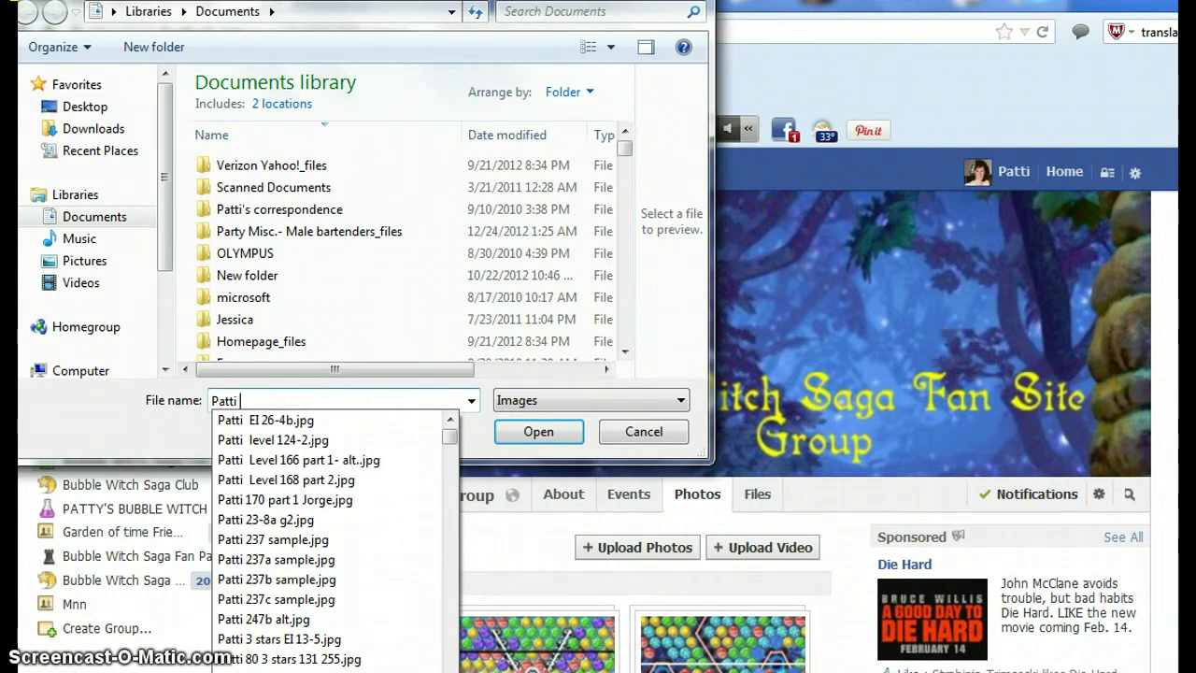
type("Level ")
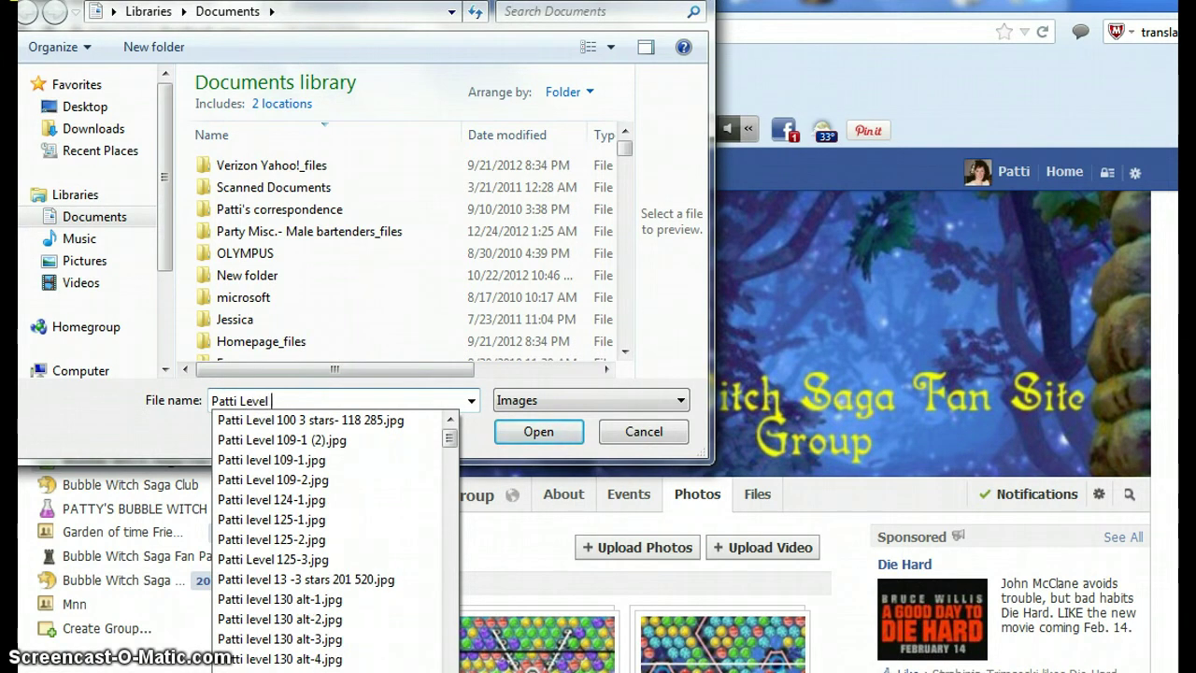
type("258")
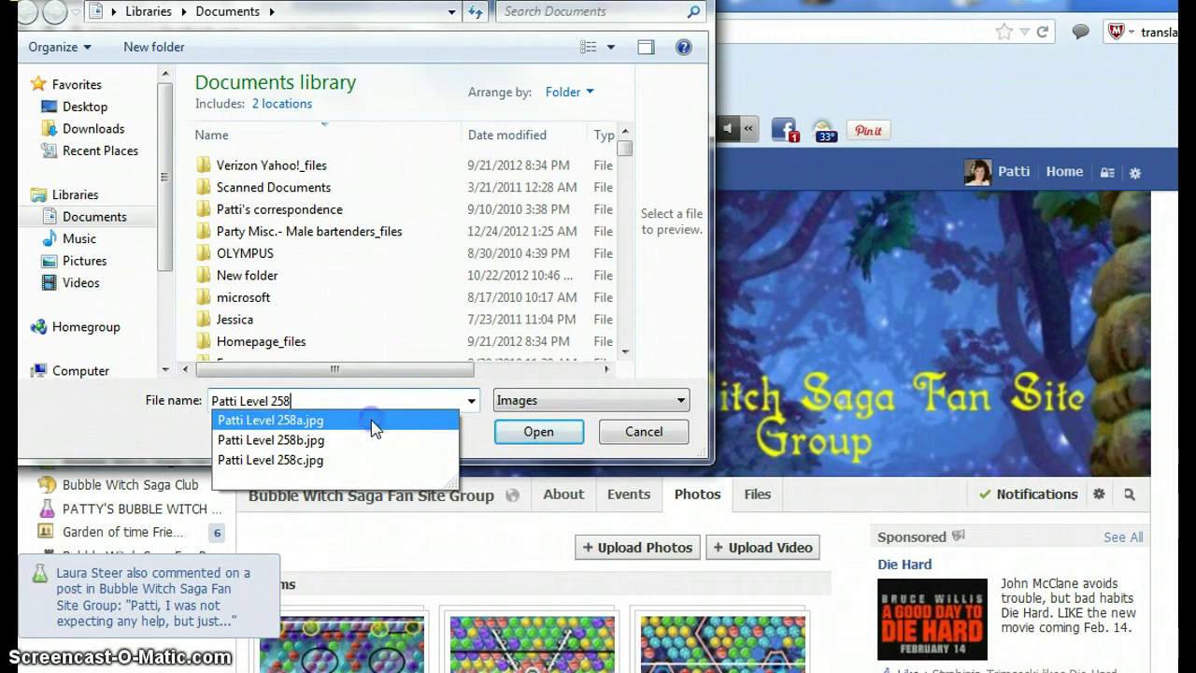
left_click(371, 423)
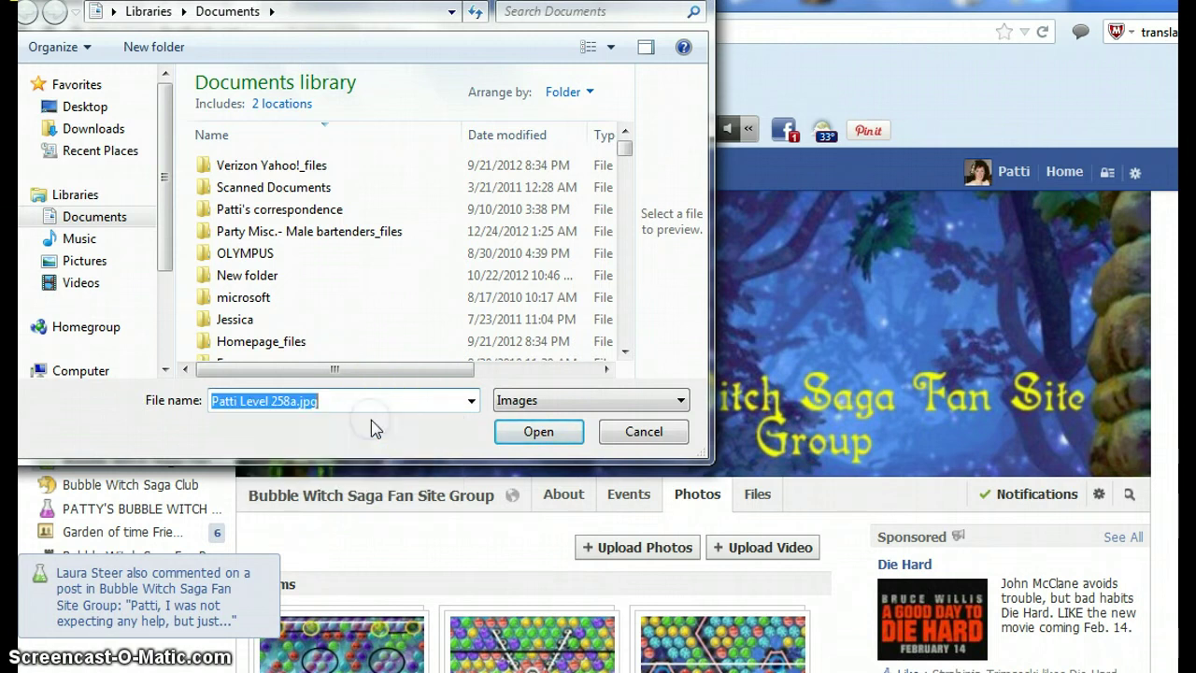
left_click(538, 432)
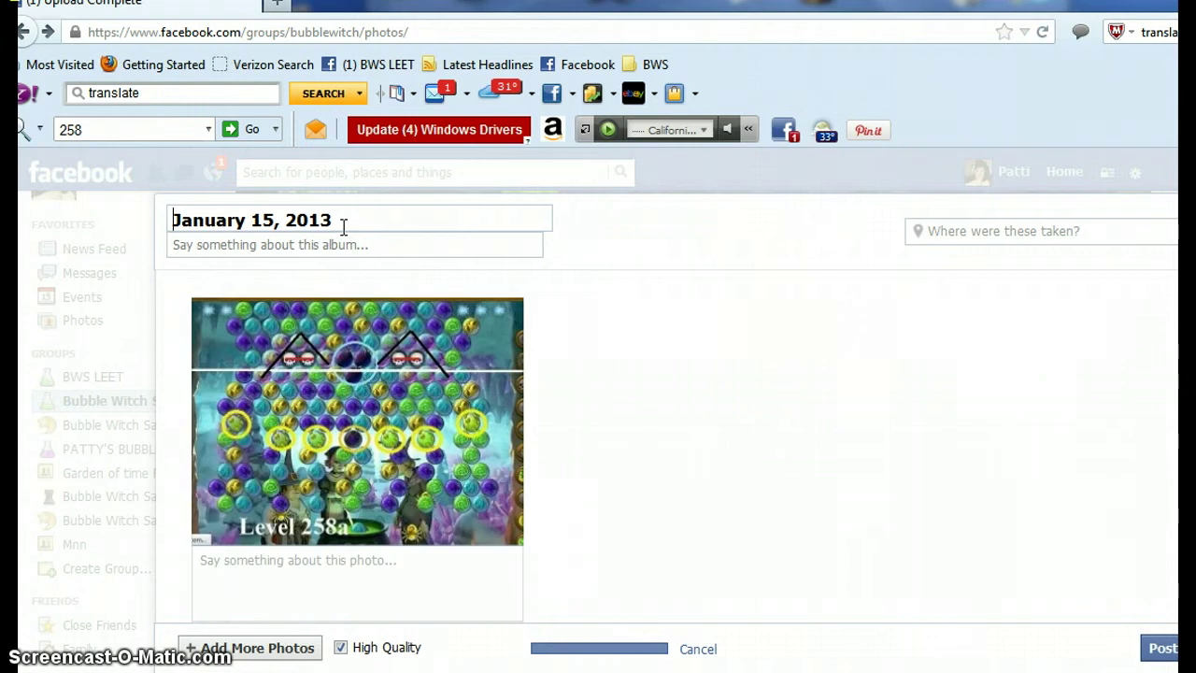
- Replace the album title's default date 'January 15, 2013' with 'Sample level 258'
left_click_drag(344, 227, 171, 322)
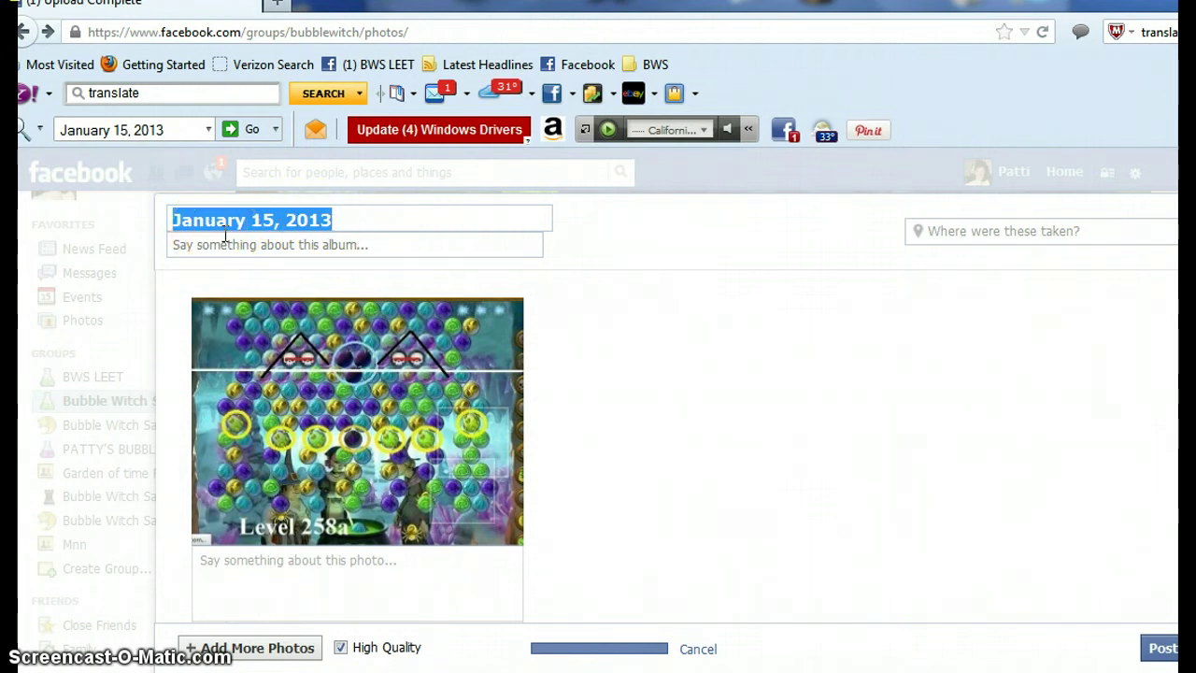
type("San")
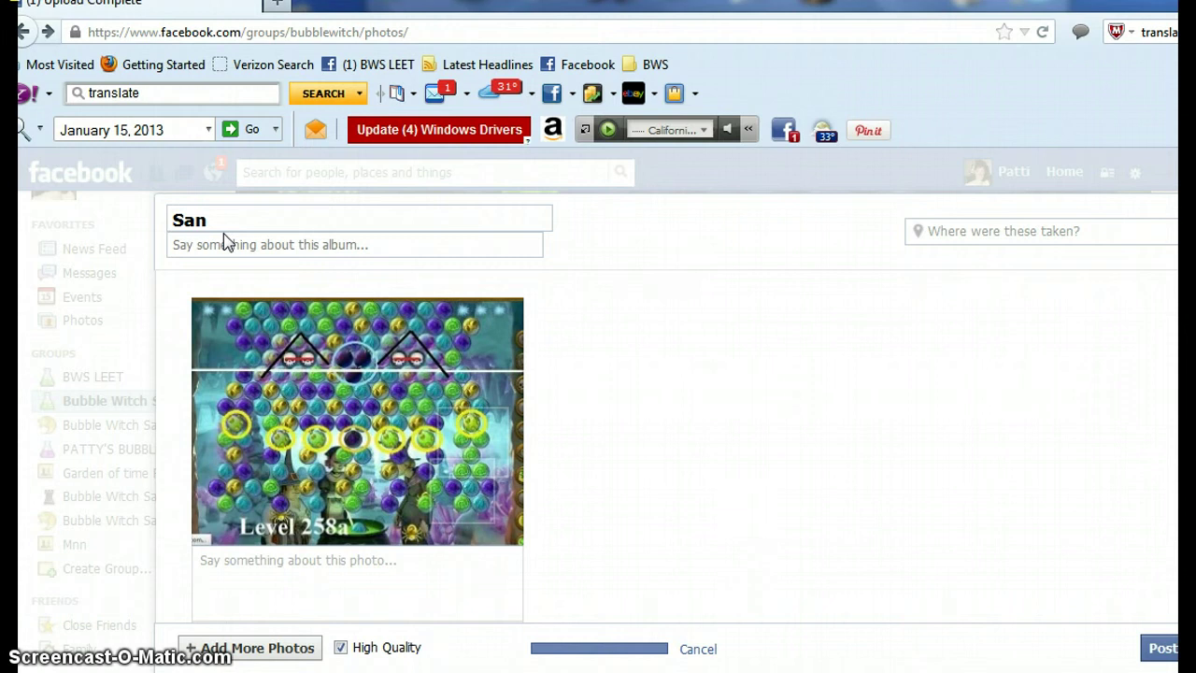
key("BackSpace")
type("mple")
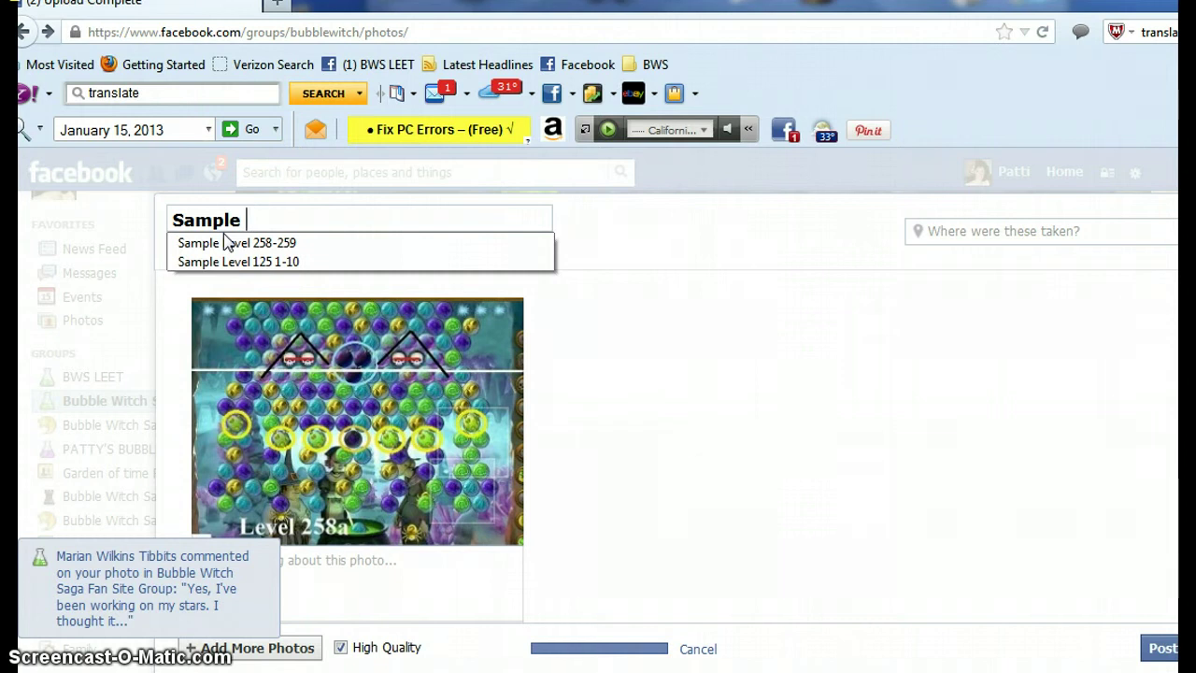
type("vw")
key("BackSpace")
type("el ")
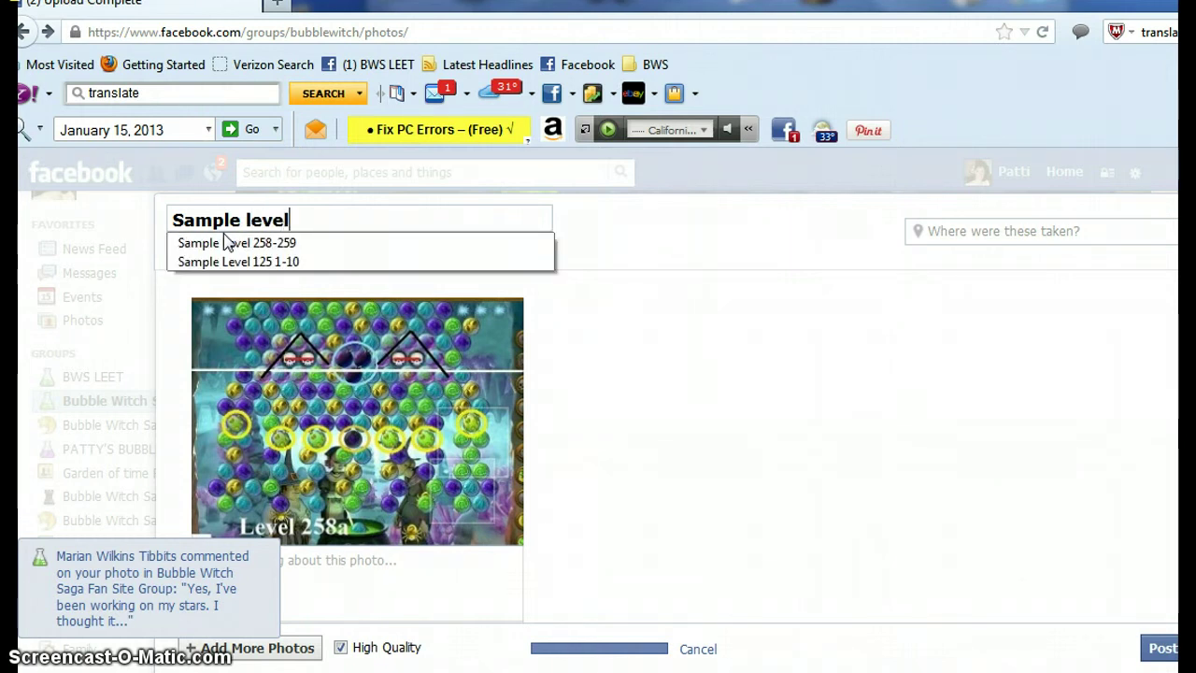
type("26")
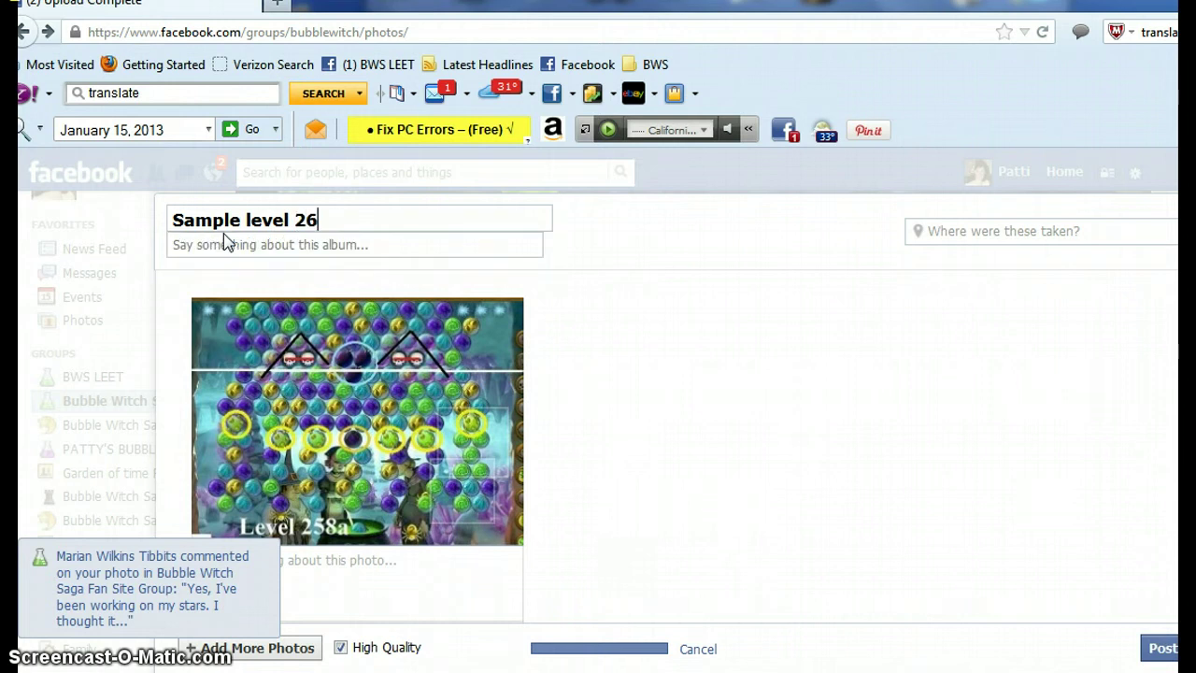
key("BackSpace")
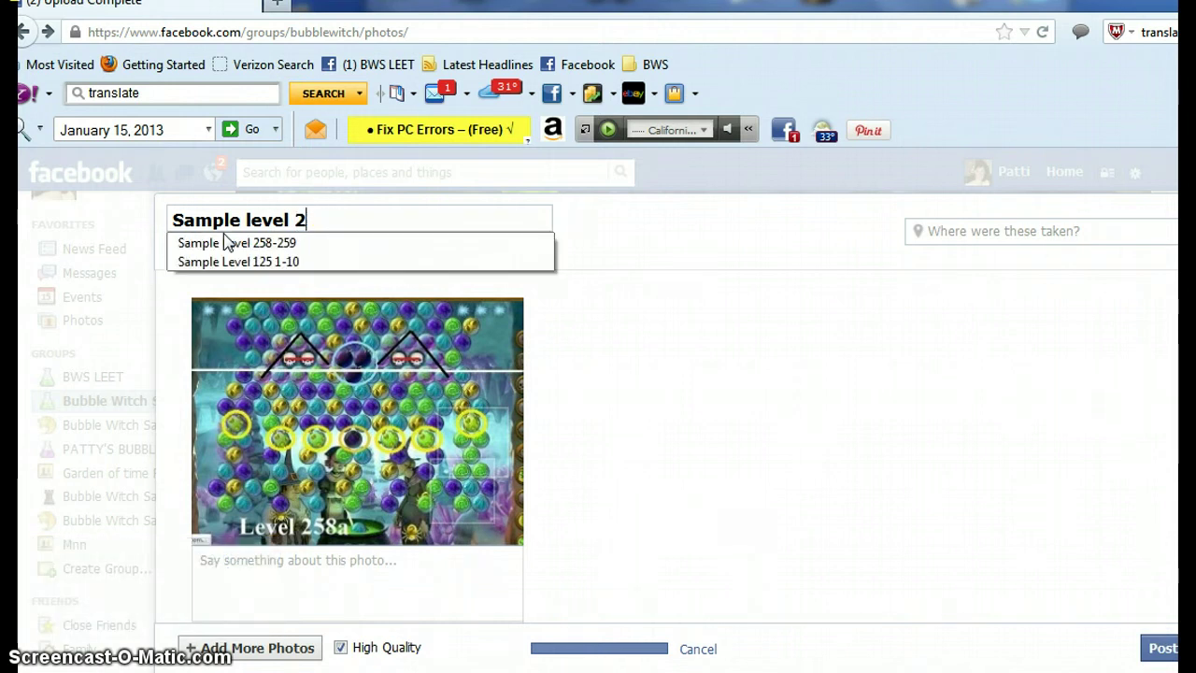
type("50")
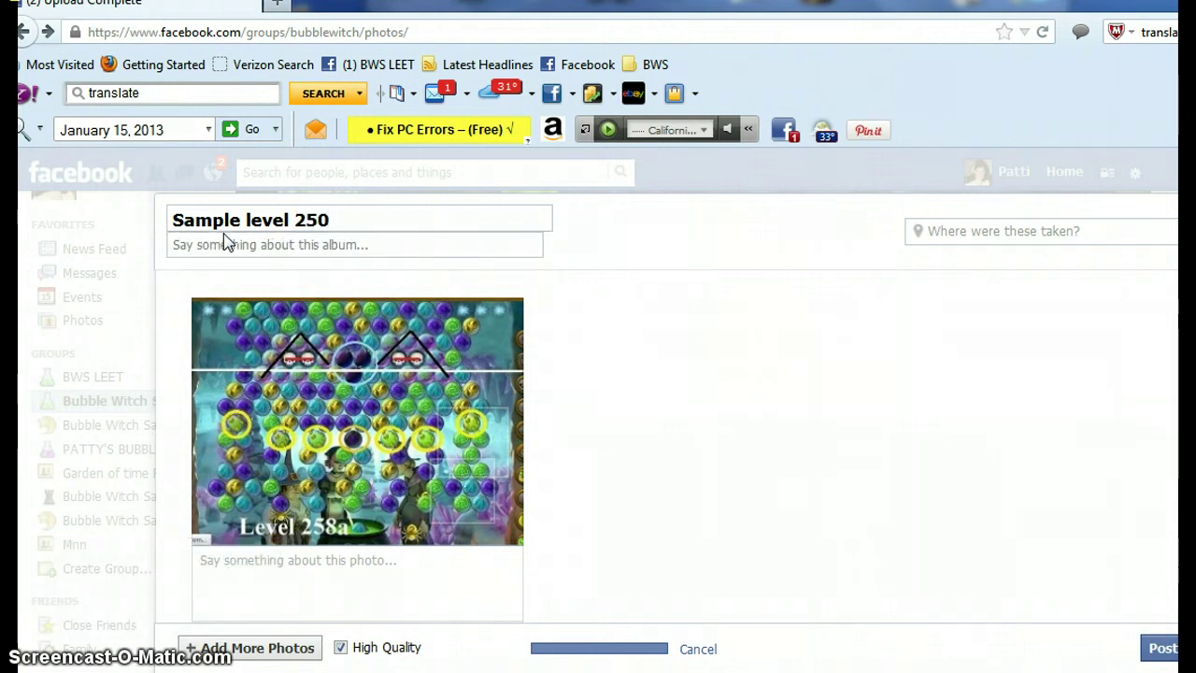
key("BackSpace")
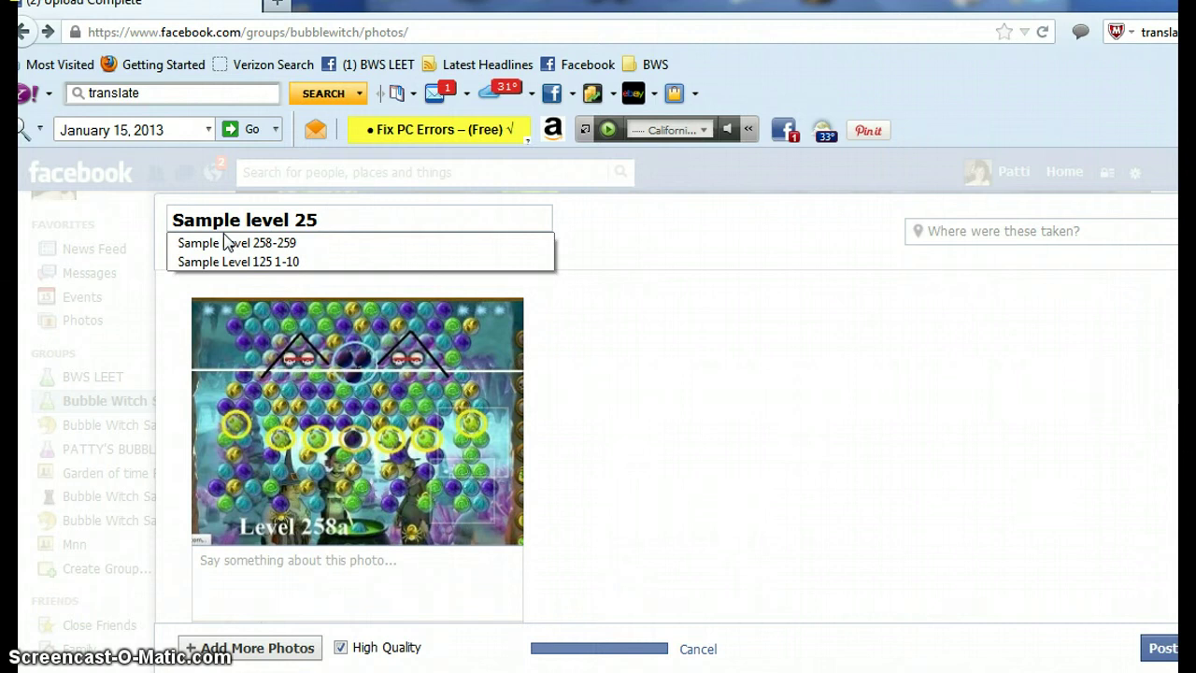
type("8")
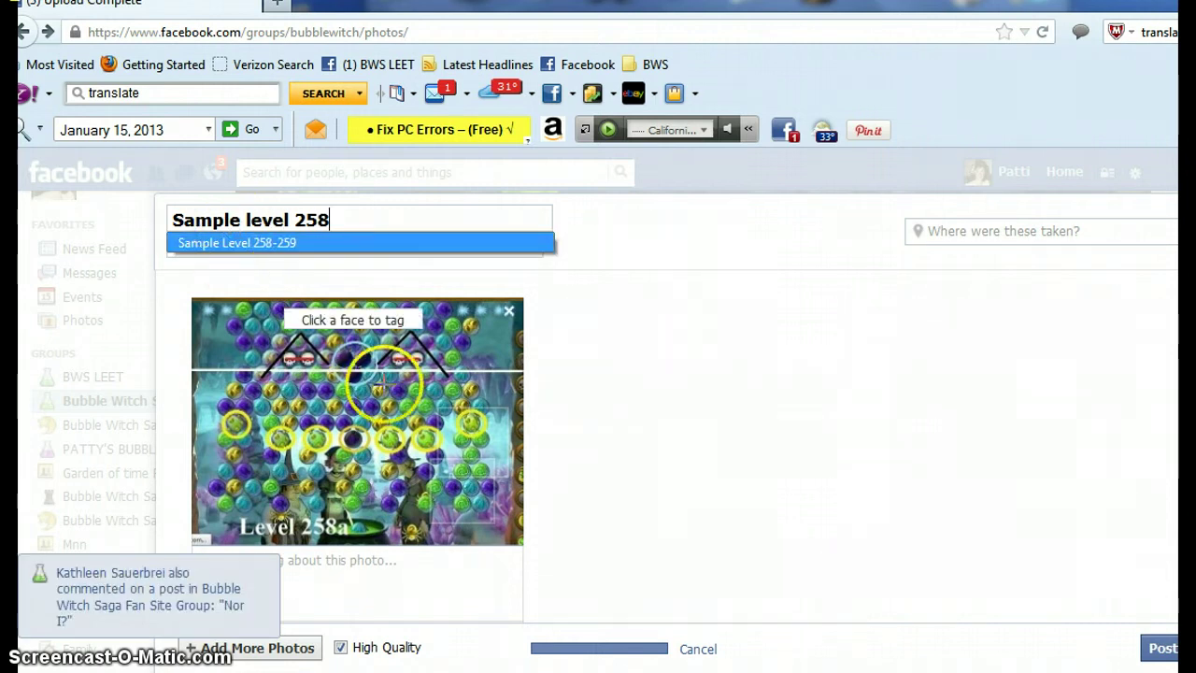
scroll(373, 391, "down", 2)
scroll(356, 408, "down", 3)
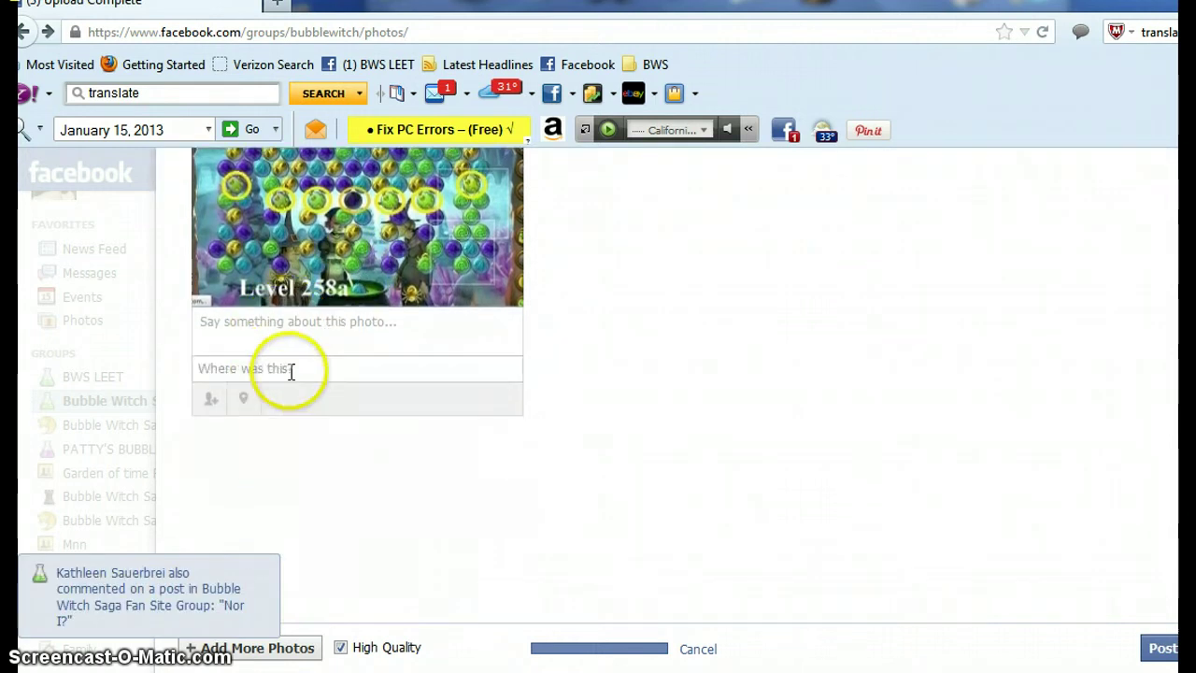
- Add the Level 258b image to the album upload
left_click(273, 647)
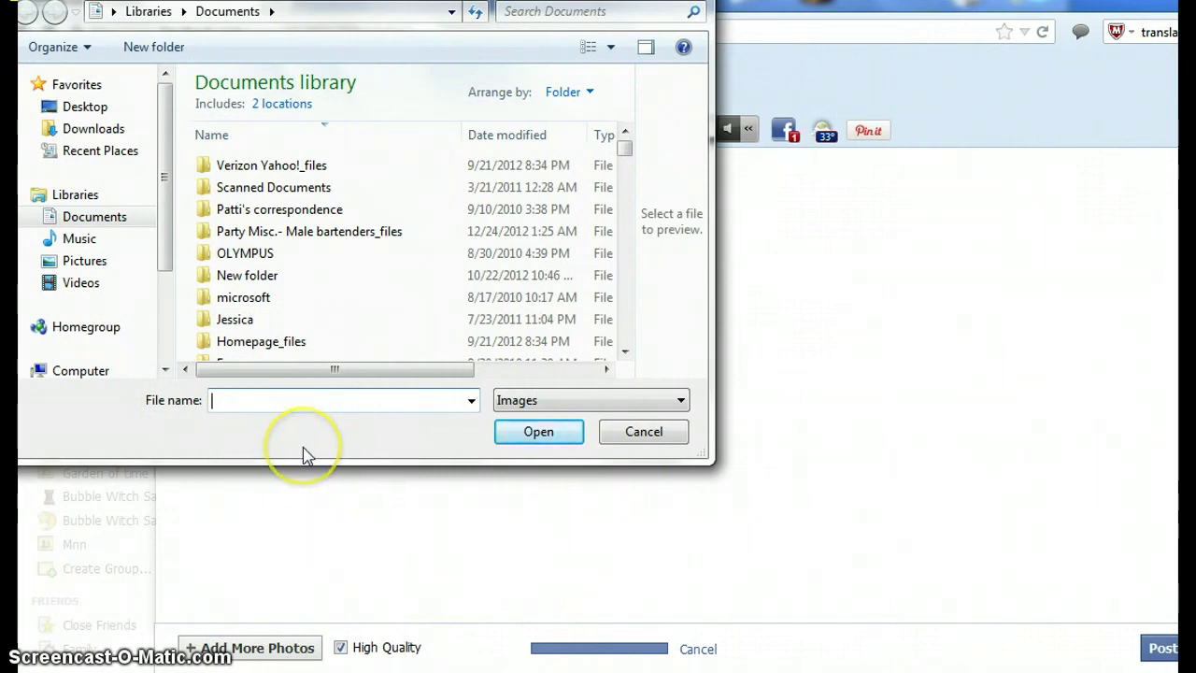
type("P")
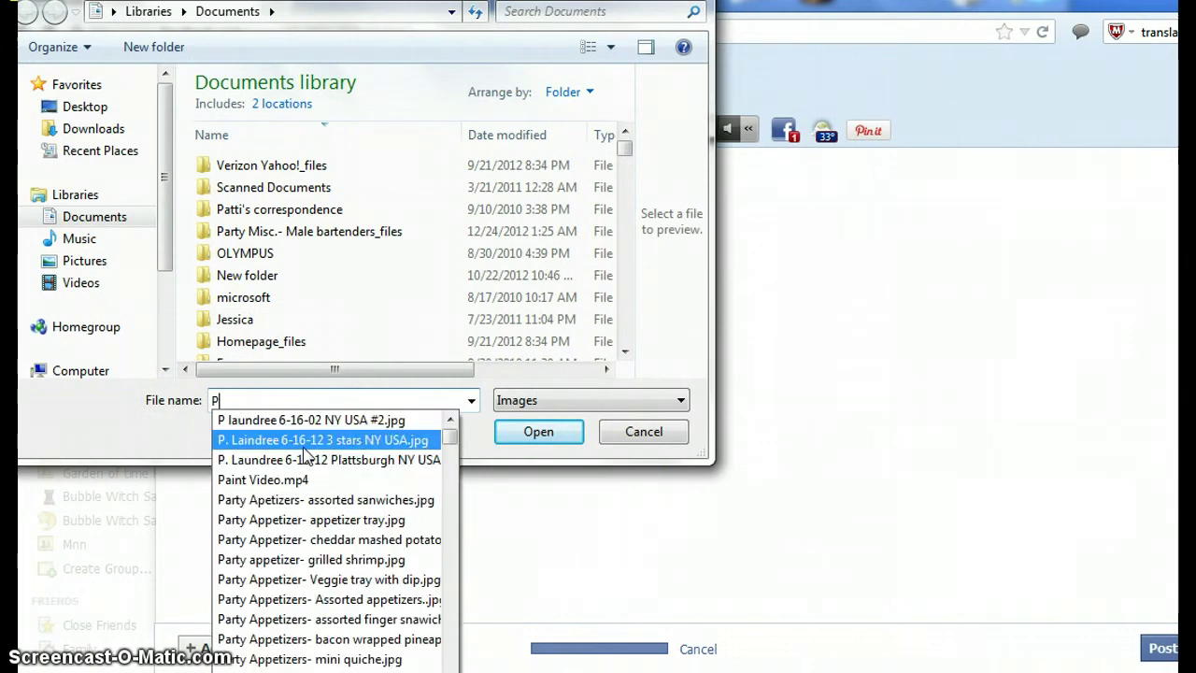
type("atti")
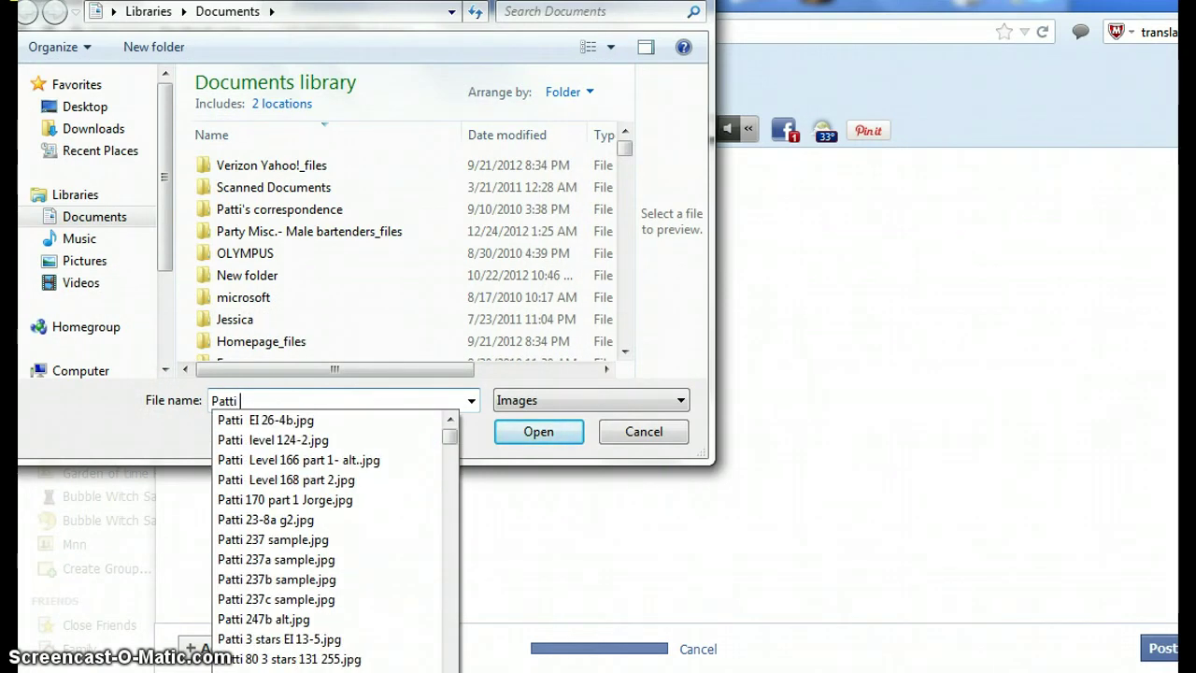
type(" Level ")
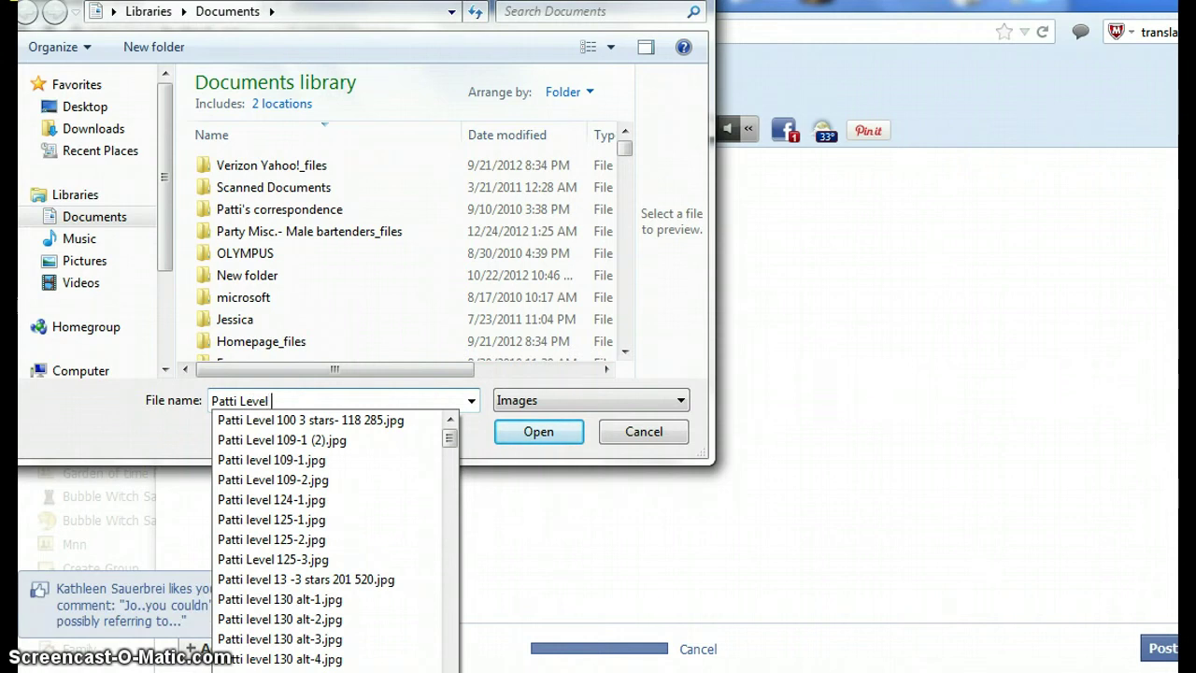
type("258")
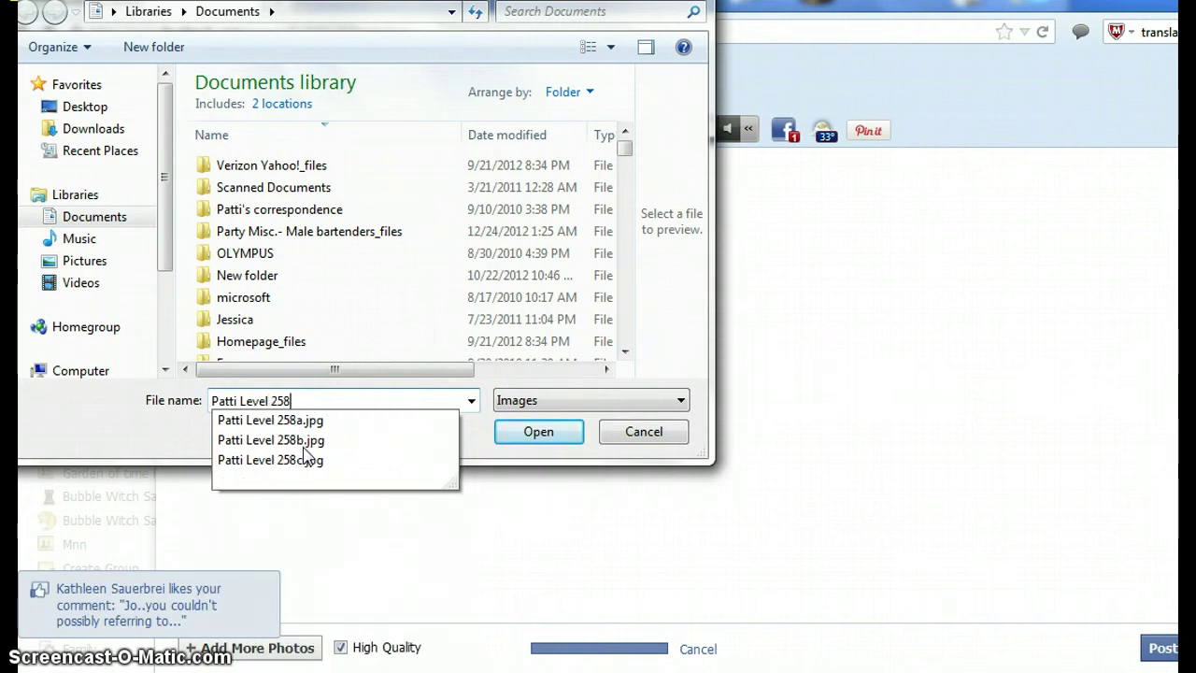
left_click(298, 441)
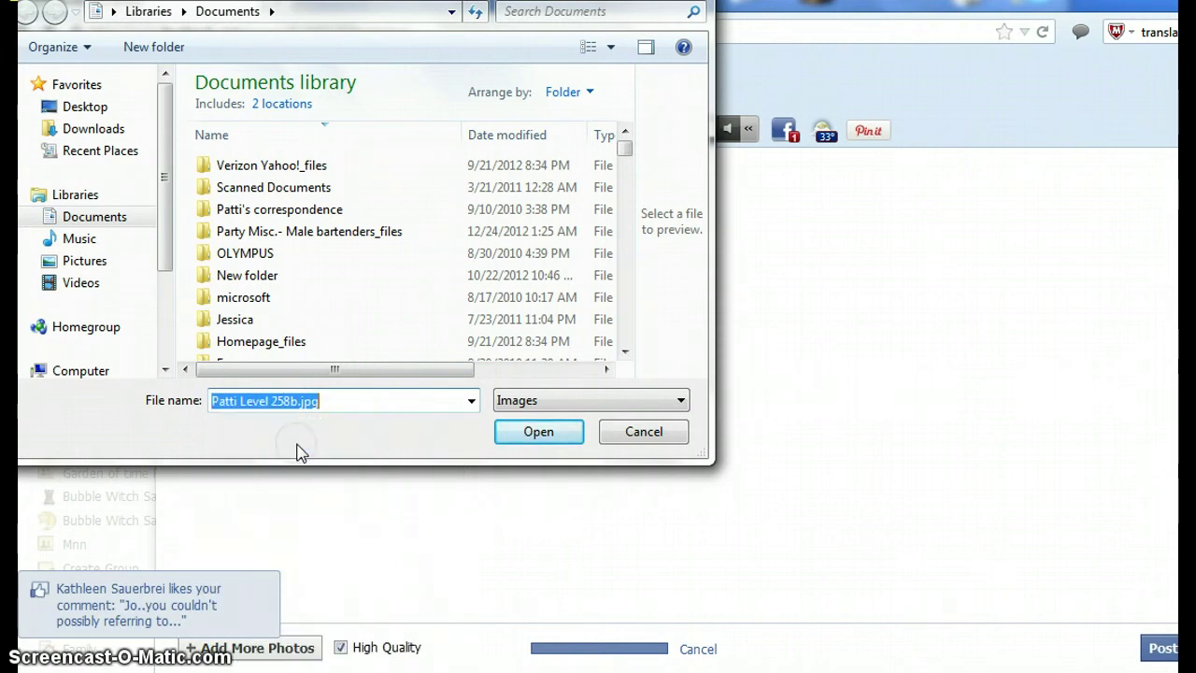
left_click(522, 443)
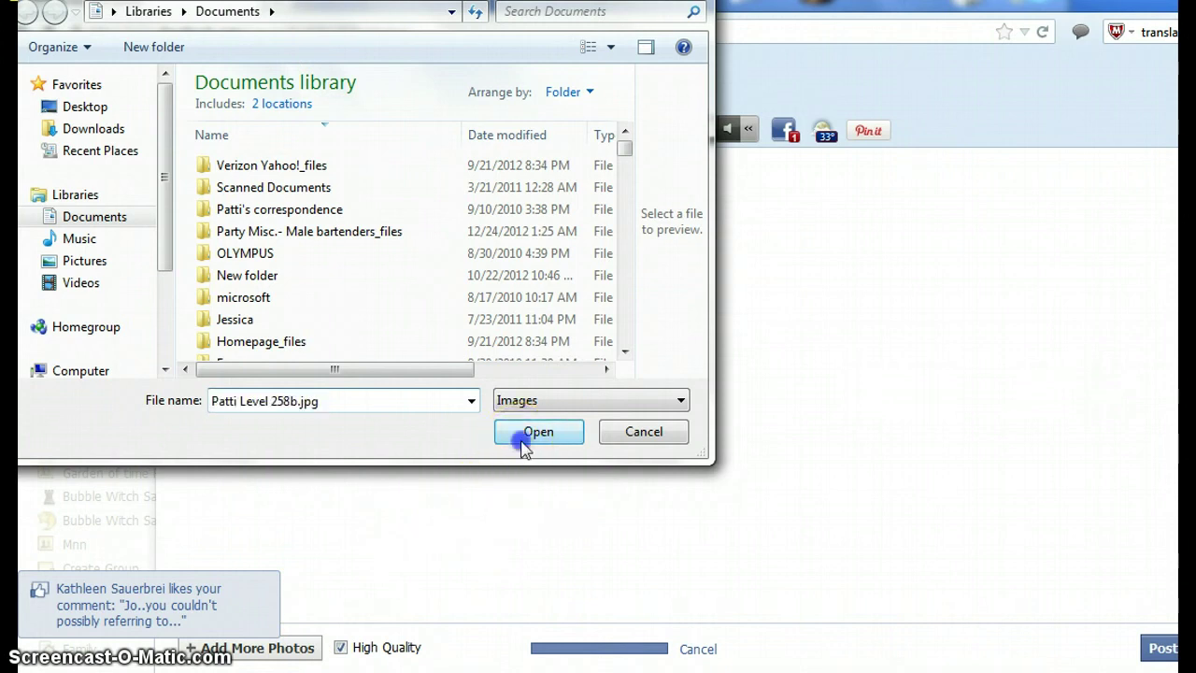
- Add the Level 258c image to the album upload as the third photo
left_click(291, 646)
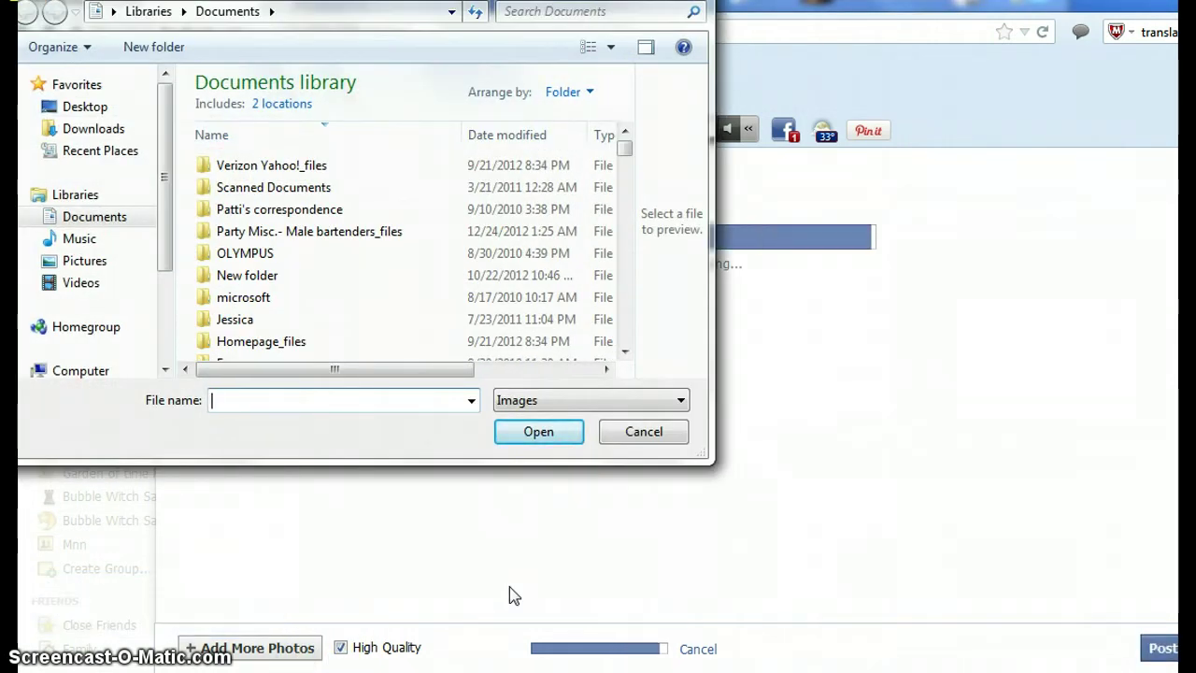
type("Patt")
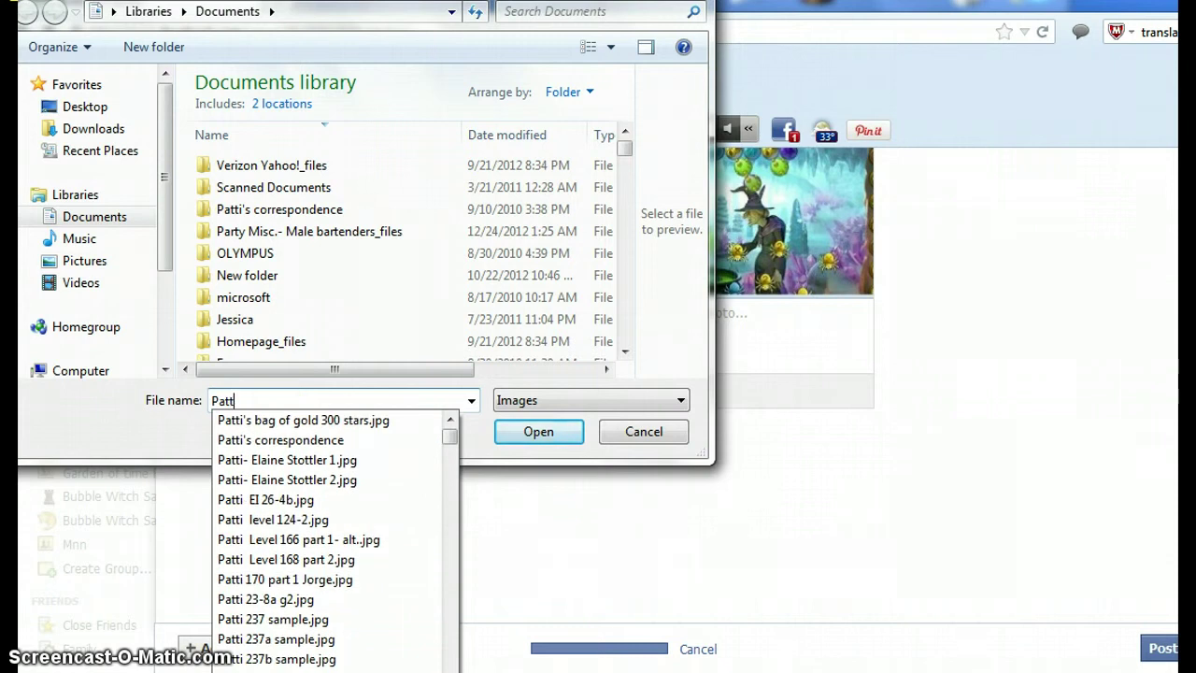
type("i leve")
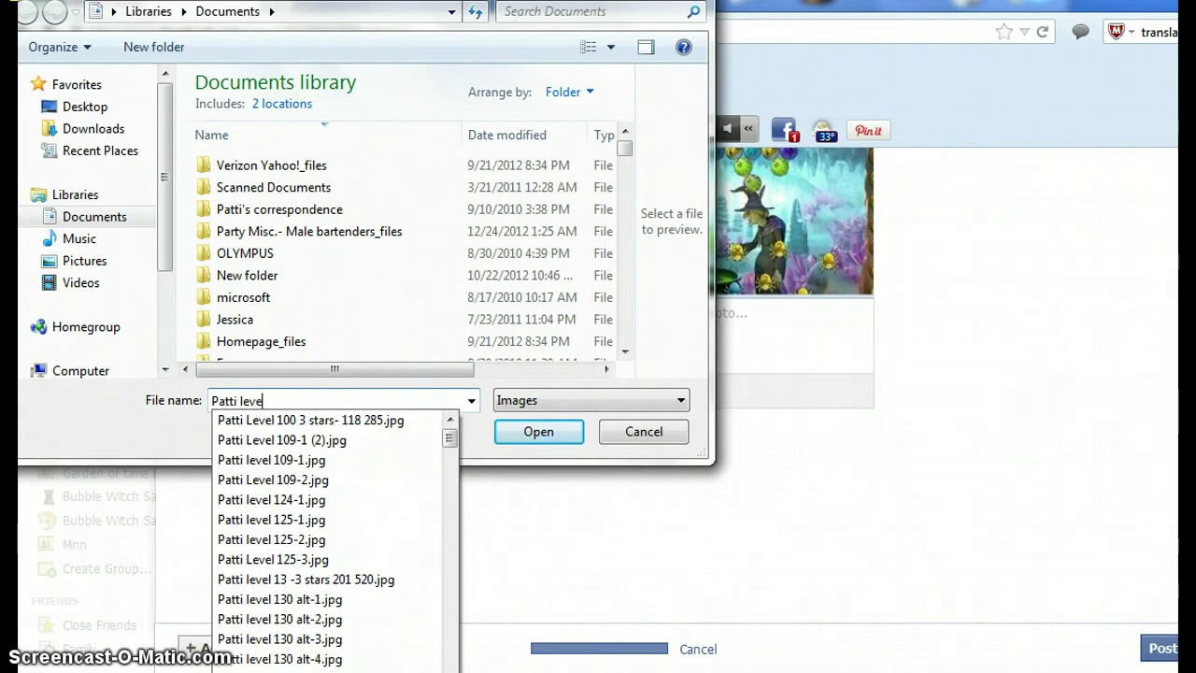
type("l 2")
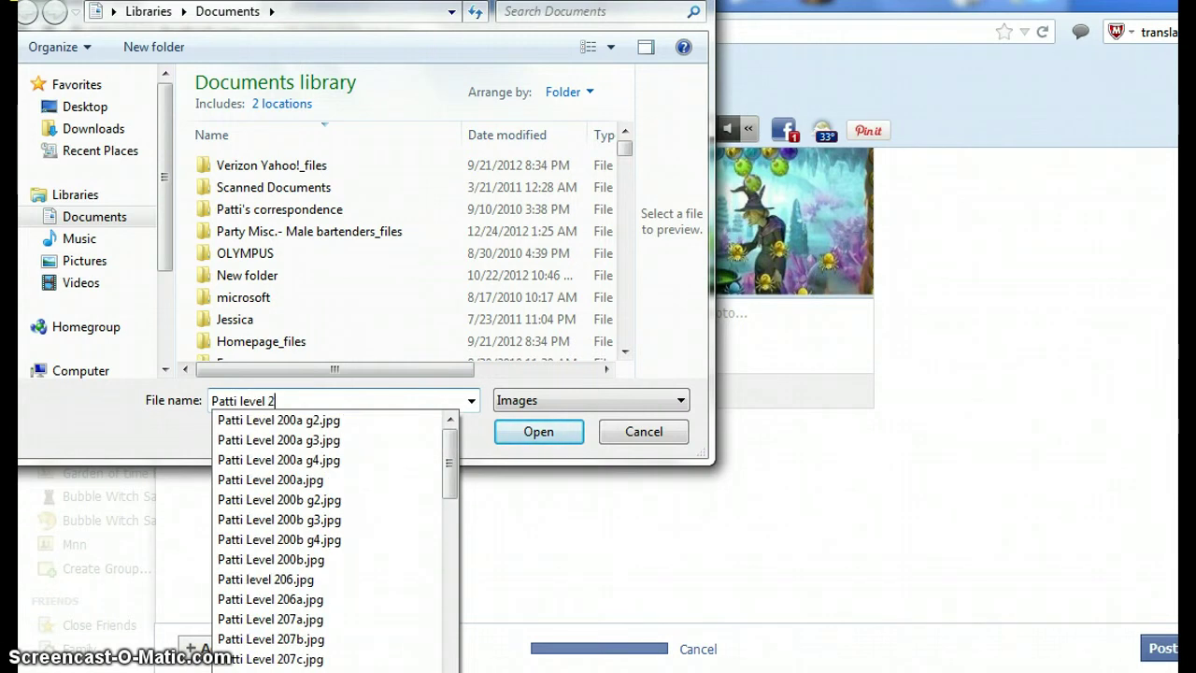
type("59")
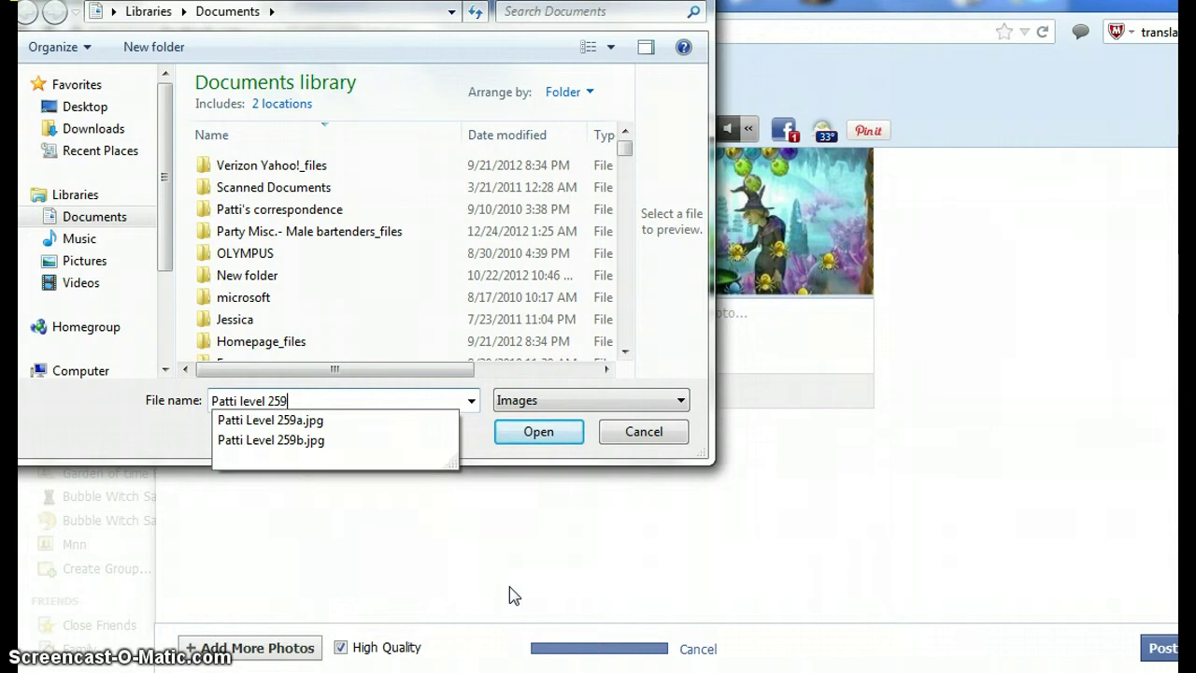
key("BackSpace")
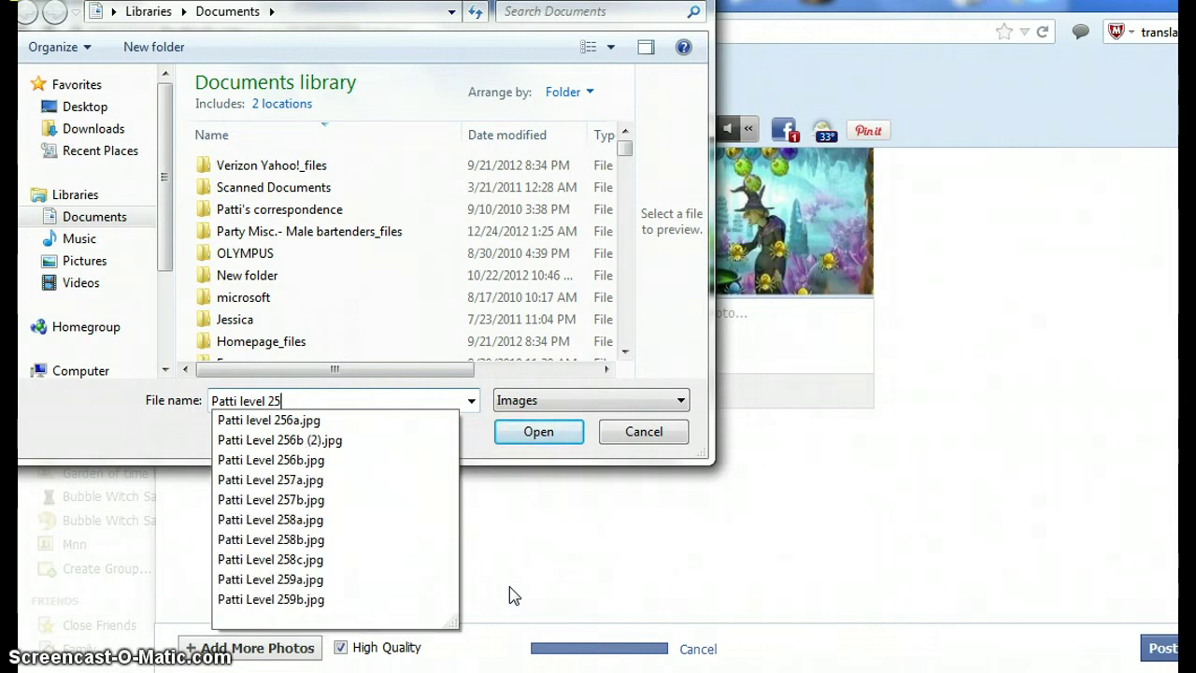
type("8")
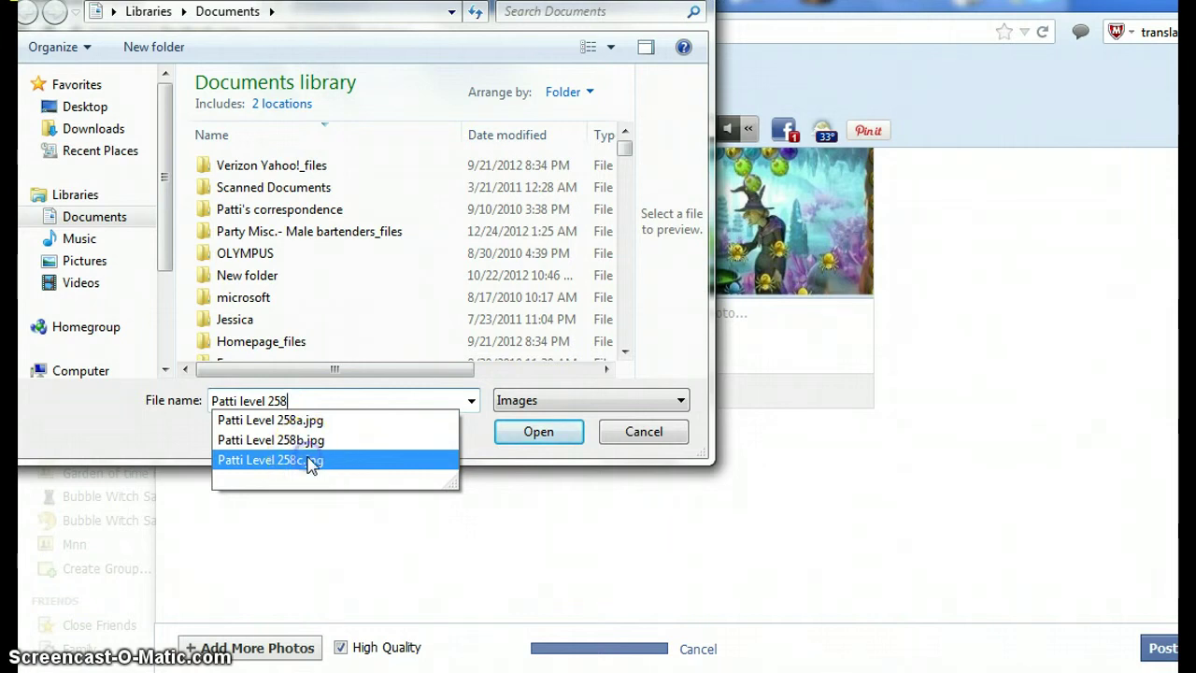
left_click(311, 461)
left_click(529, 433)
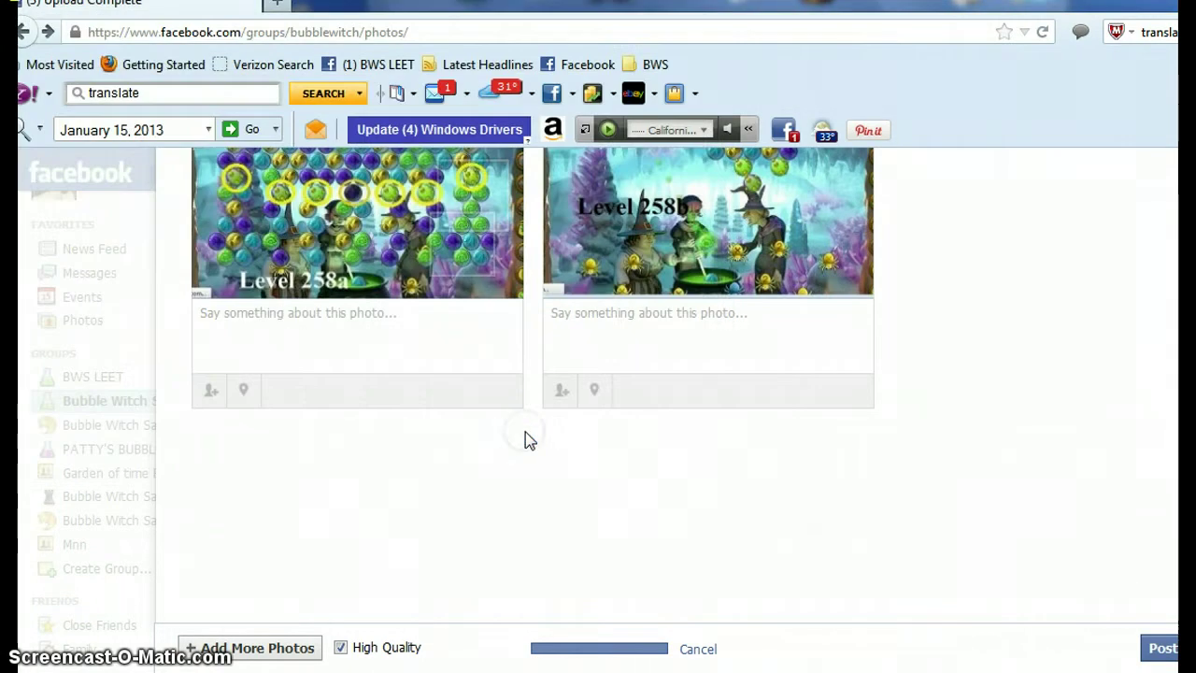
- Caption the first photo 'Pic Level 258a', tagging the uploader's name
scroll(585, 489, "up", 4)
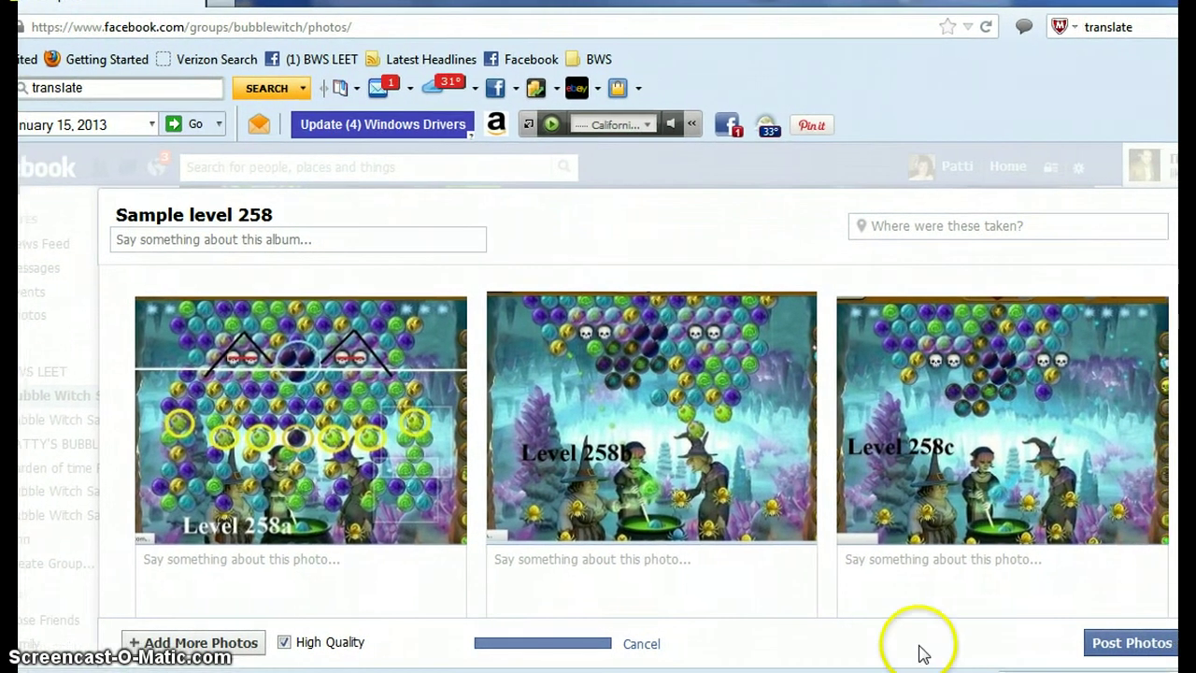
left_click(283, 586)
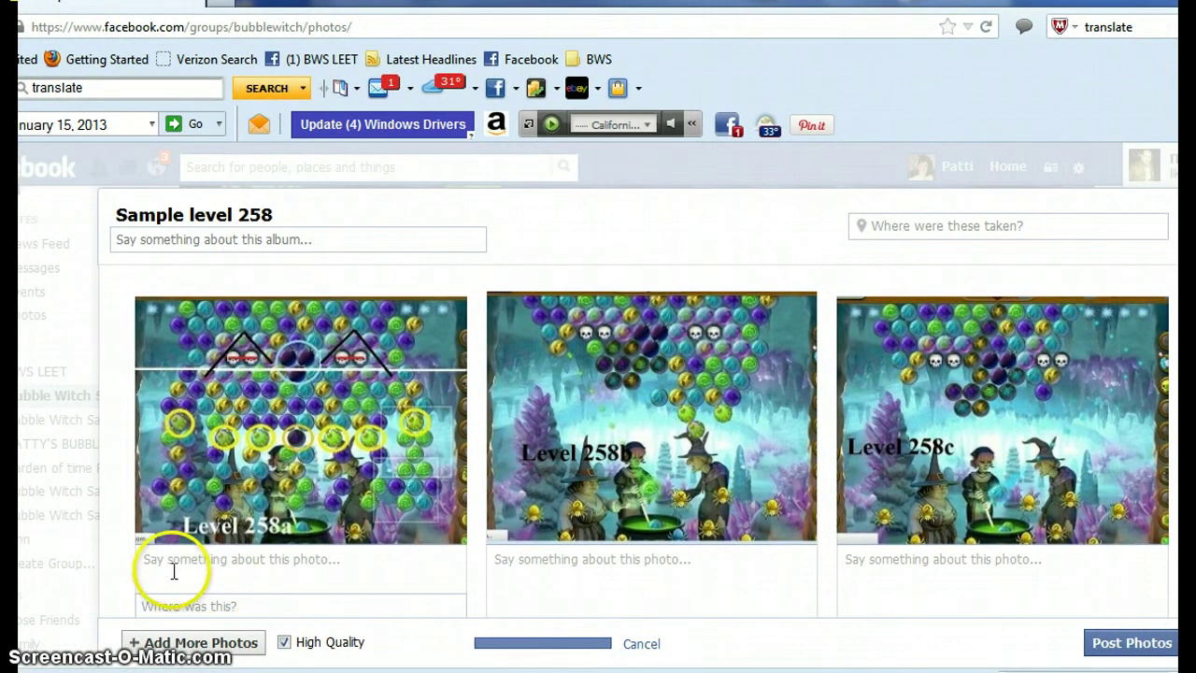
left_click(157, 568)
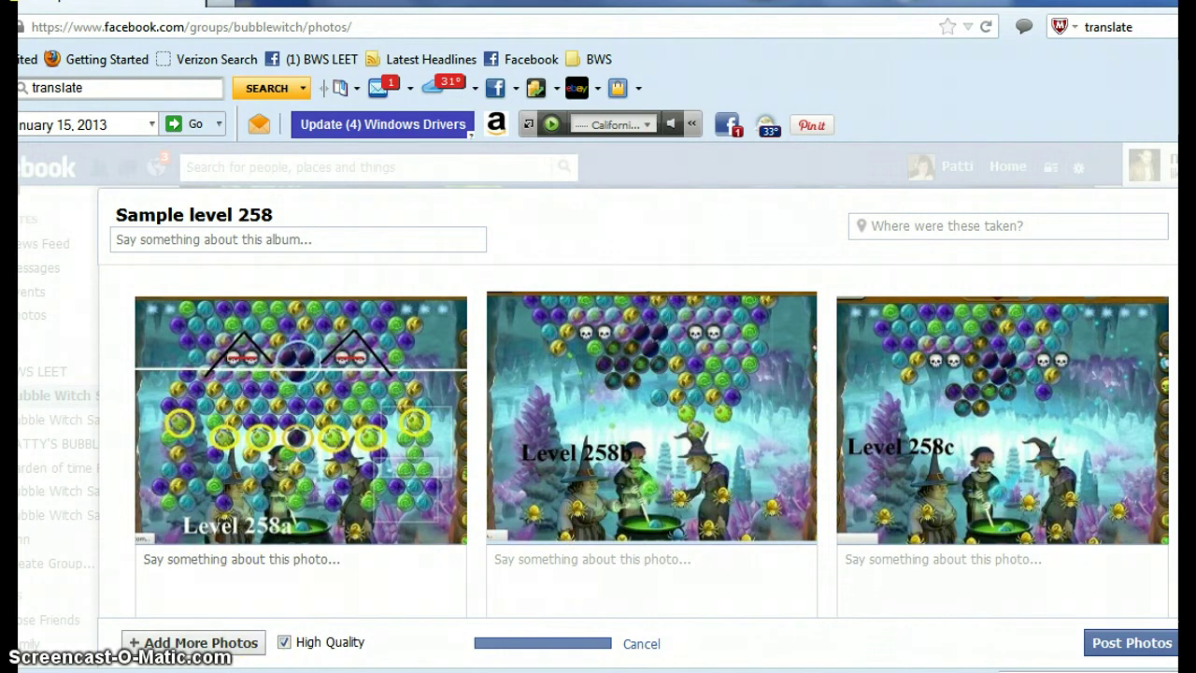
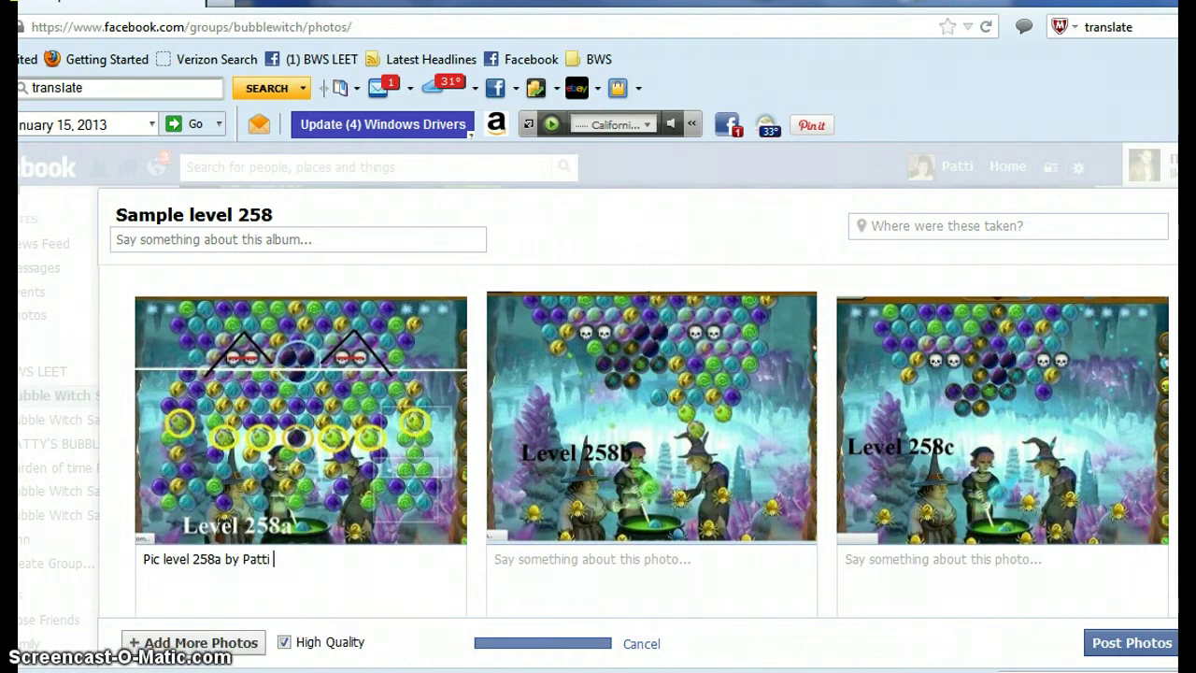
left_click(322, 654)
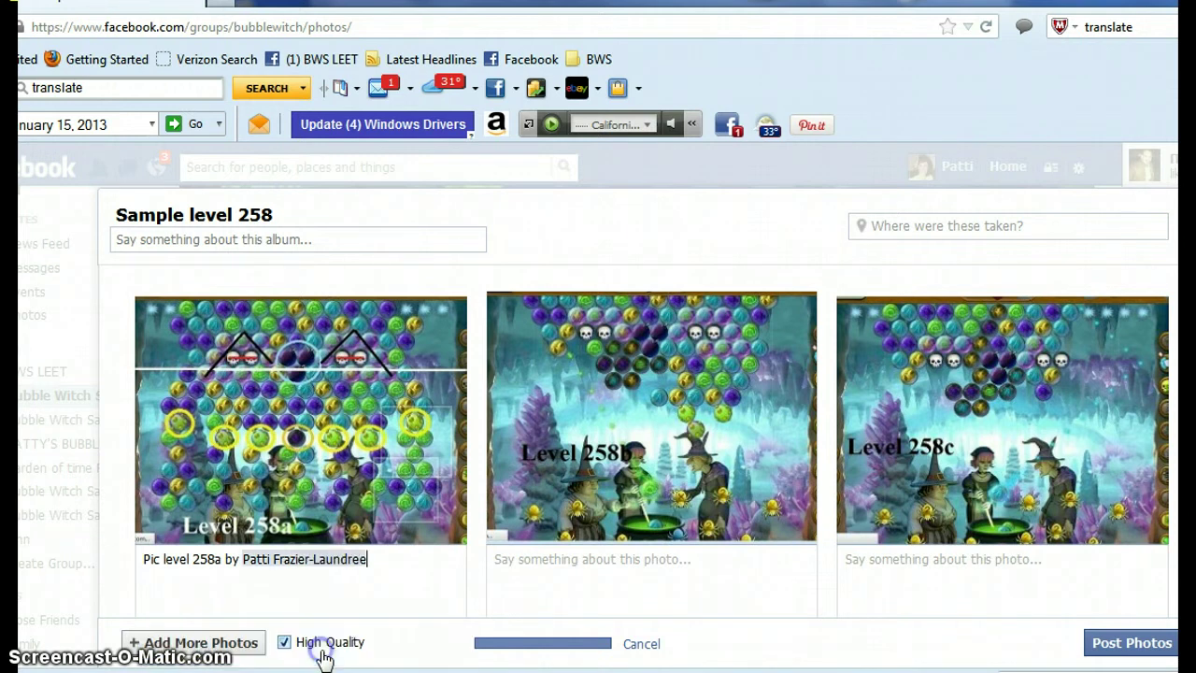
- Caption the second photo 'Pic Level 258b', tagging the uploader's name
left_click(507, 560)
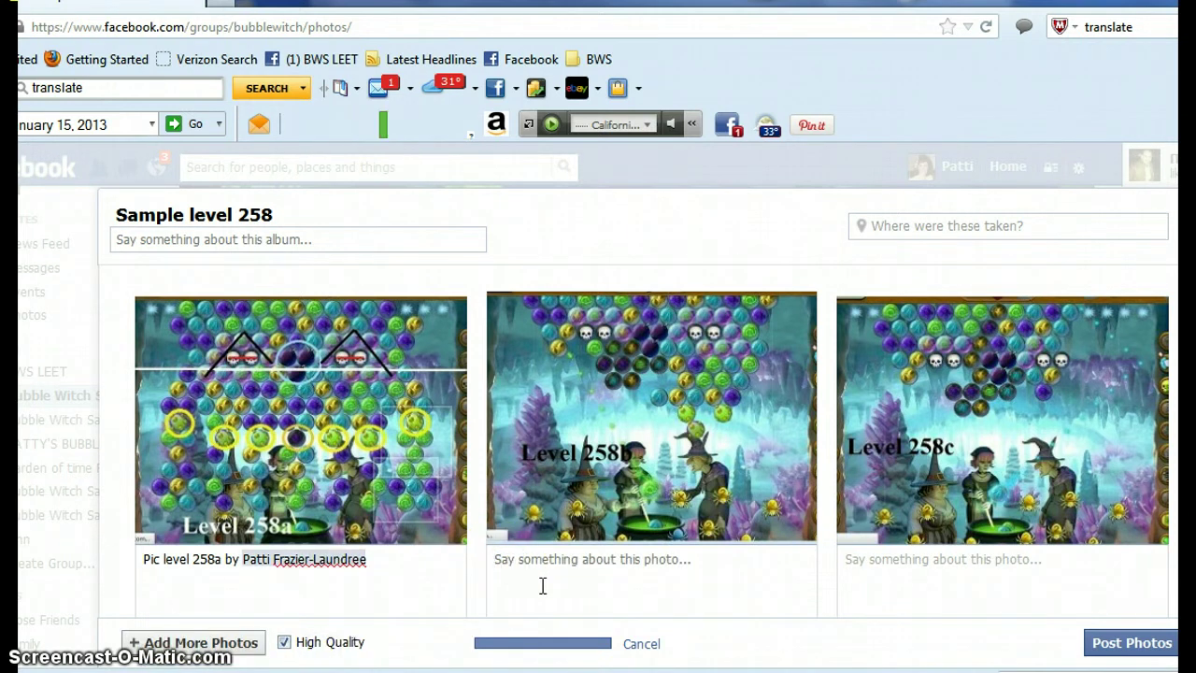
type("Pic ")
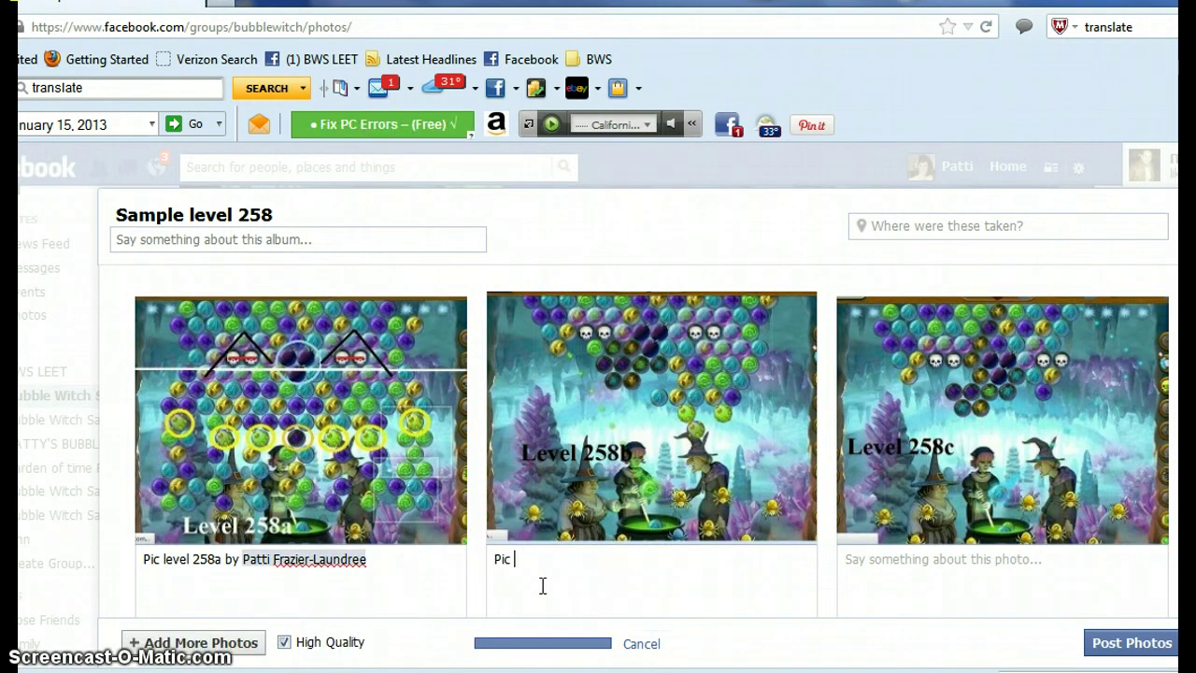
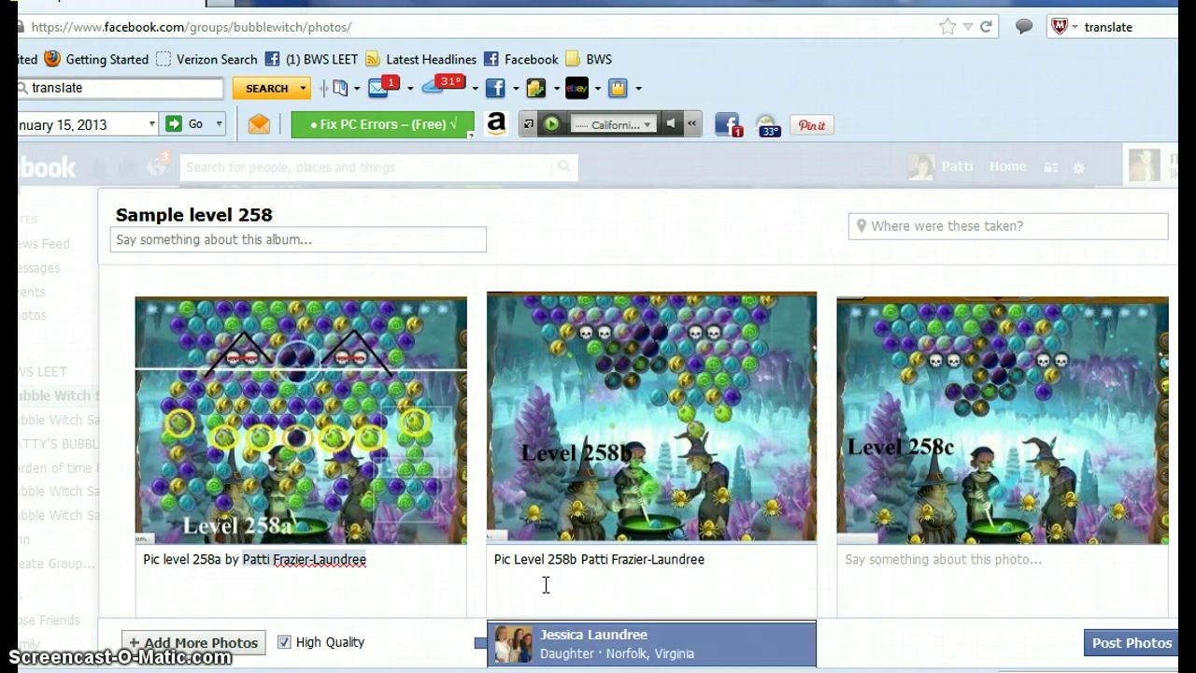
scroll(713, 624, "down", 3)
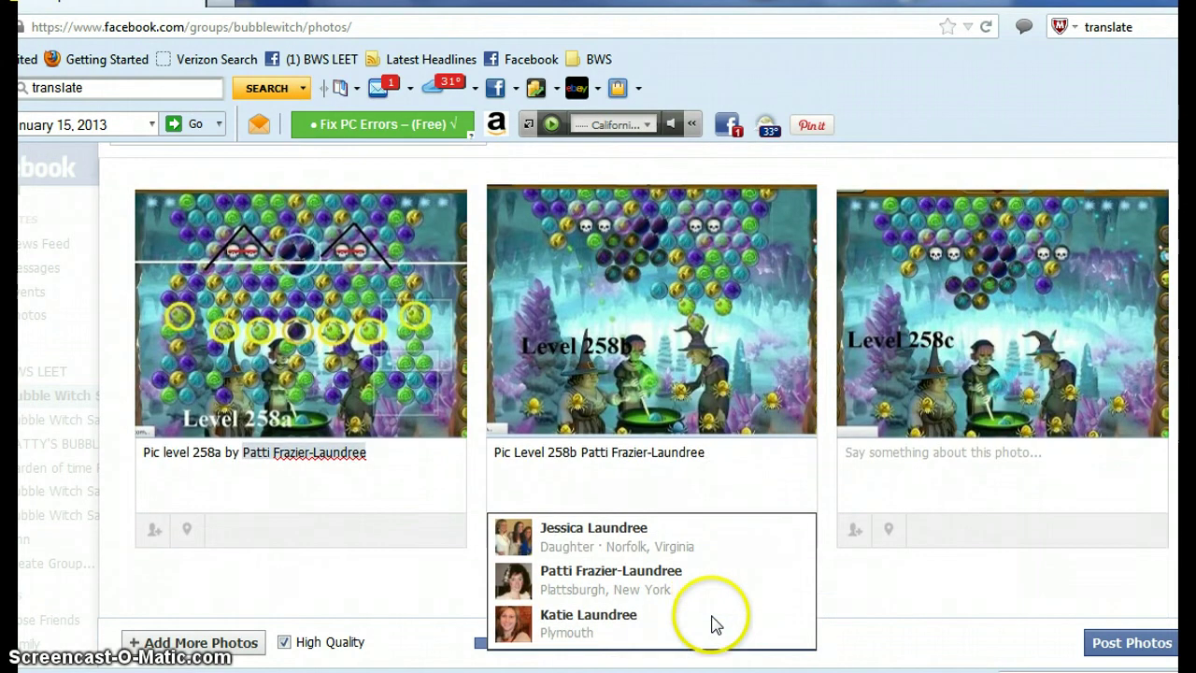
left_click(675, 581)
- Caption the third photo 'Pic Level 258c by' with the uploader's name tagged
left_click(849, 437)
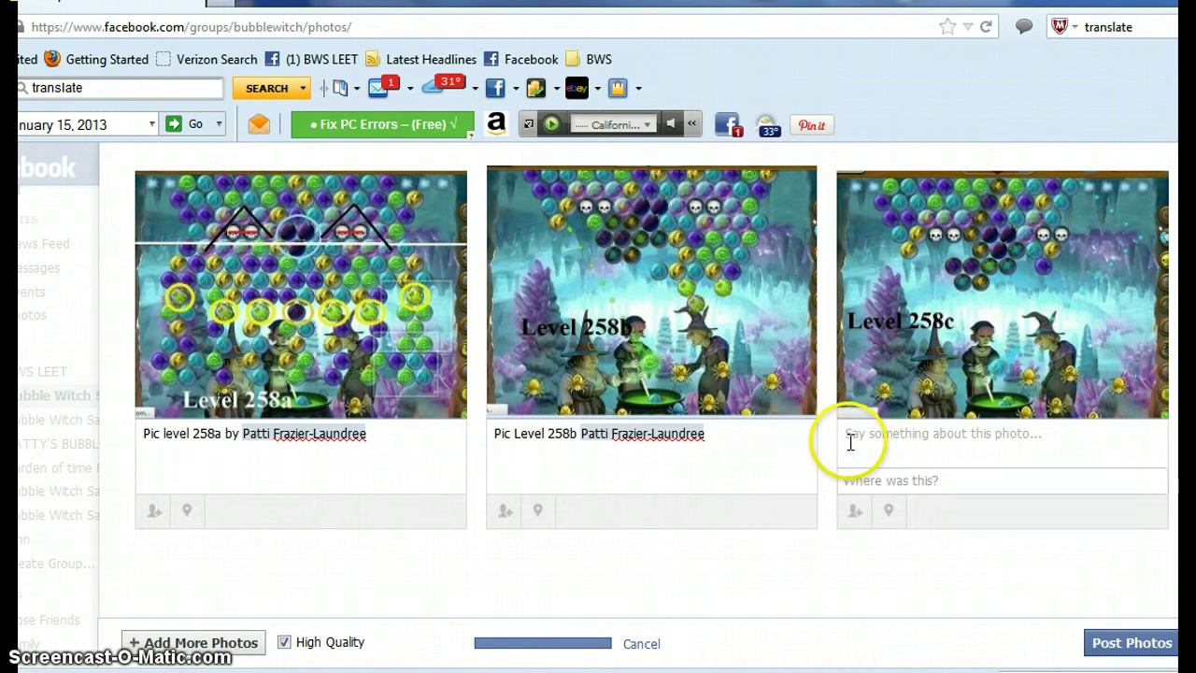
type("P")
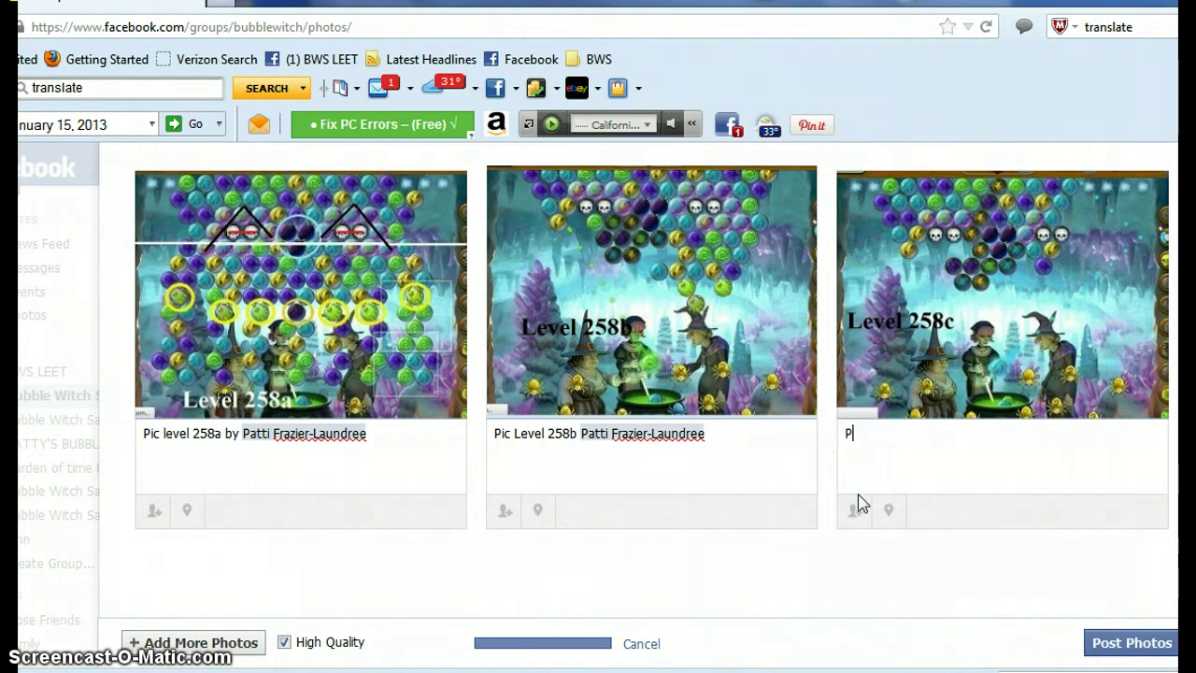
type("ic Level 258")
key("BackSpace")
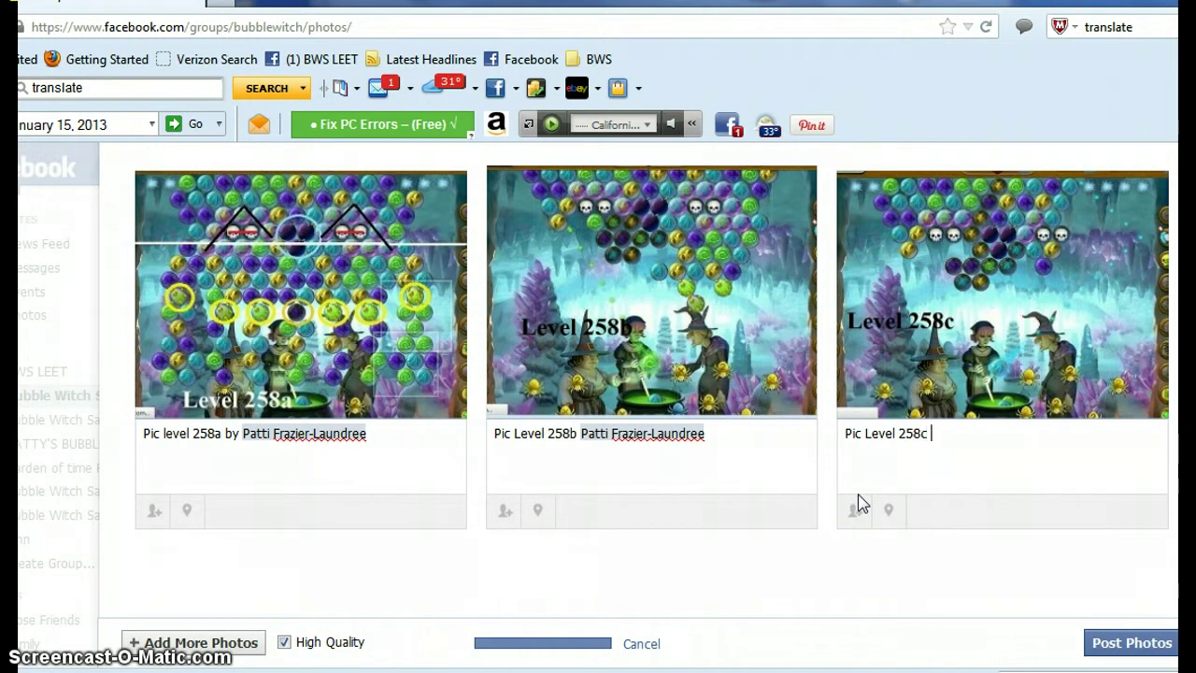
type("c by ")
type("OP")
key("BackSpace")
key("BackSpace")
type("Patti")
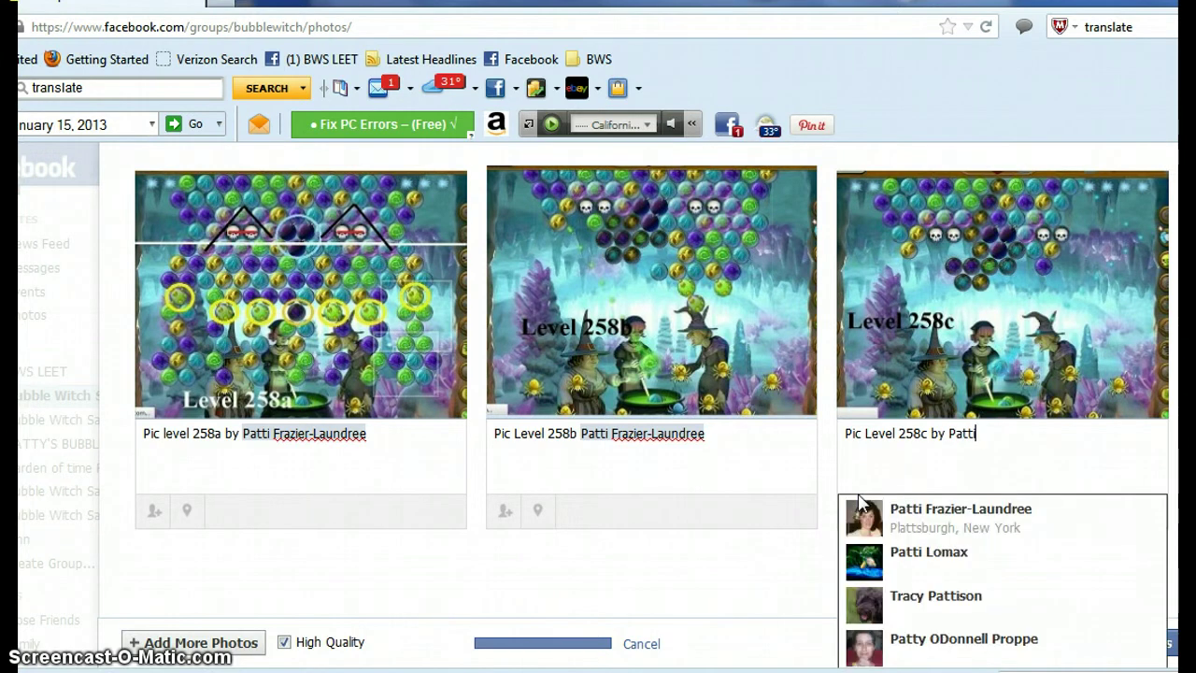
left_click(871, 520)
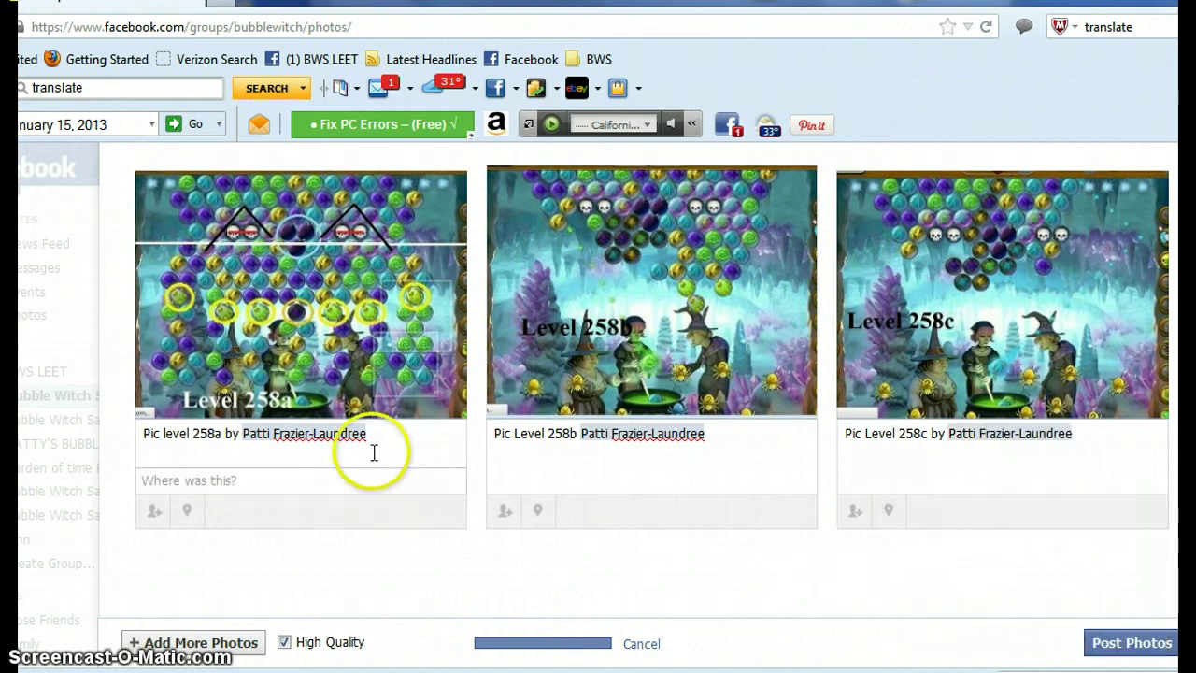
- Post the three captioned photos to the Sample level 258 album in the group
left_click(161, 421)
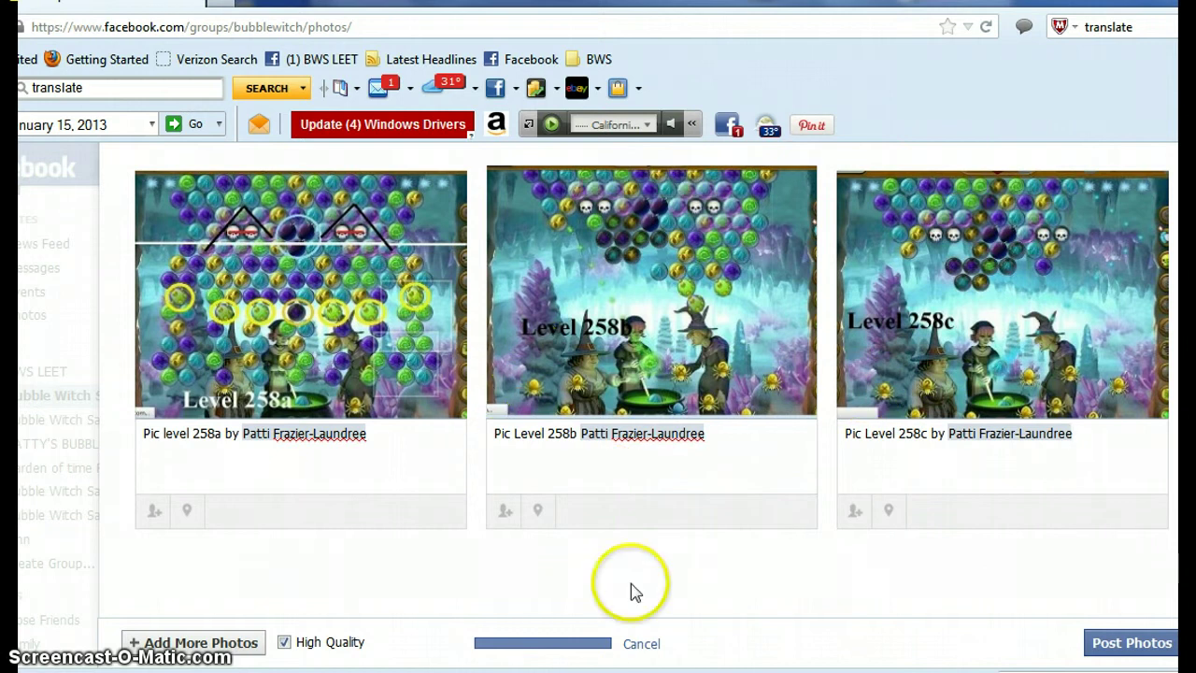
left_click(1118, 645)
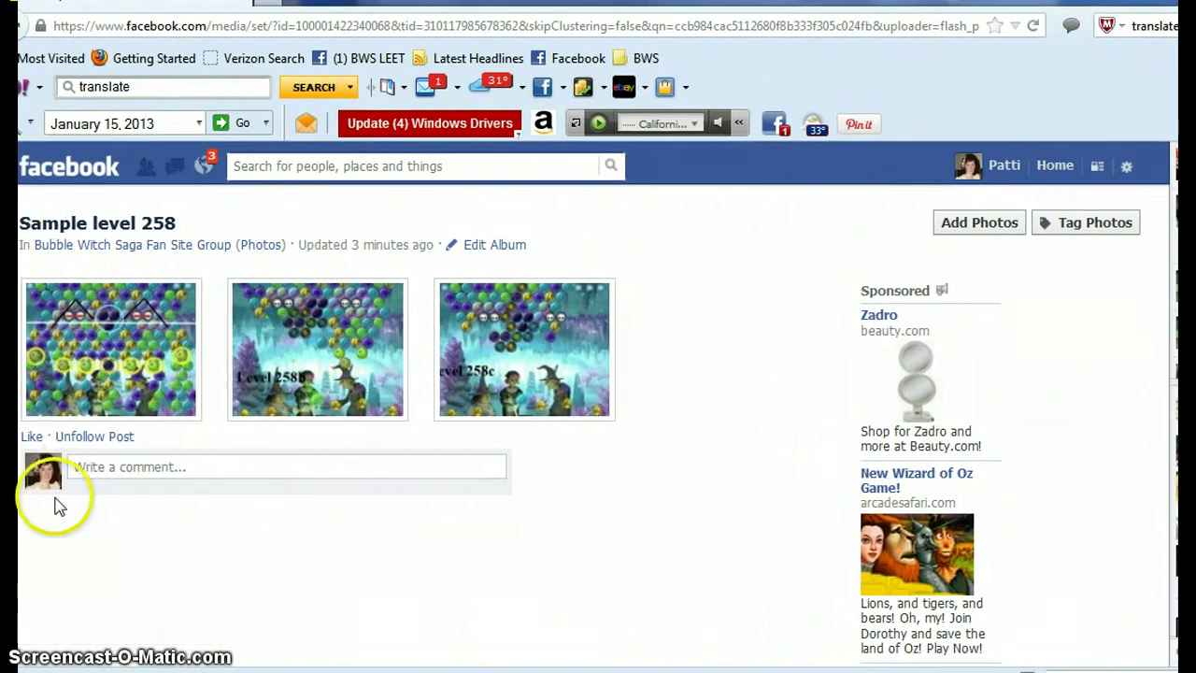
- Comment 'Sample Pics for level 258 by [tagged uploader] entered into album' on the album
left_click(88, 470)
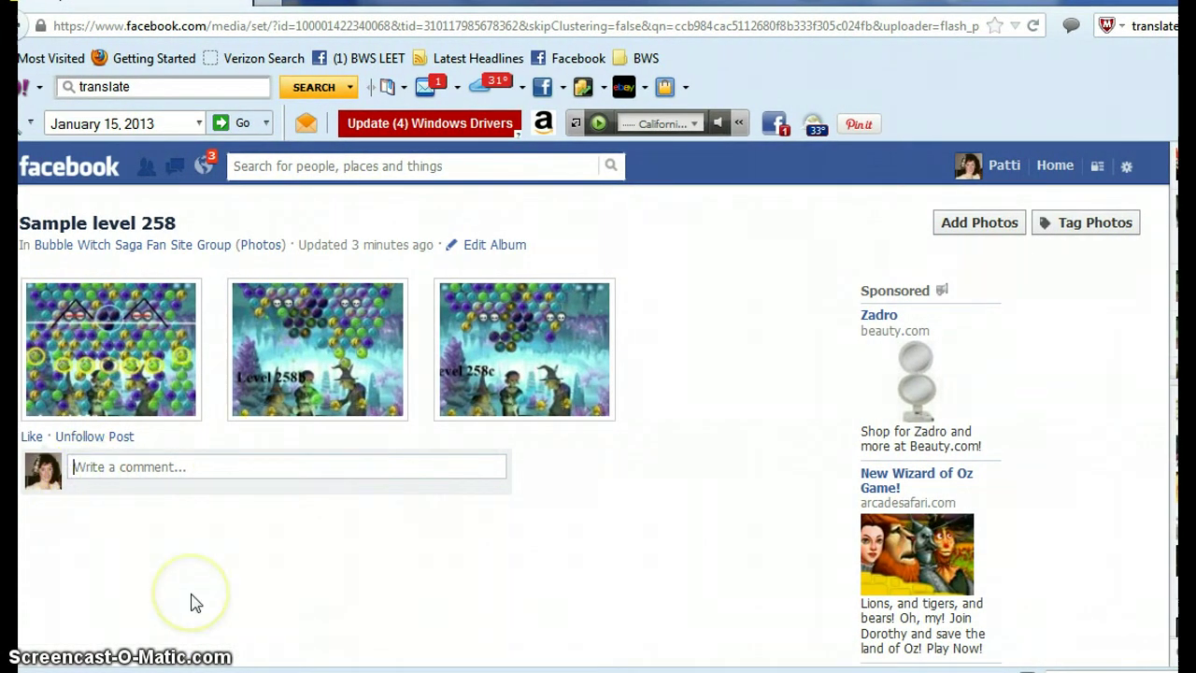
type("Sam")
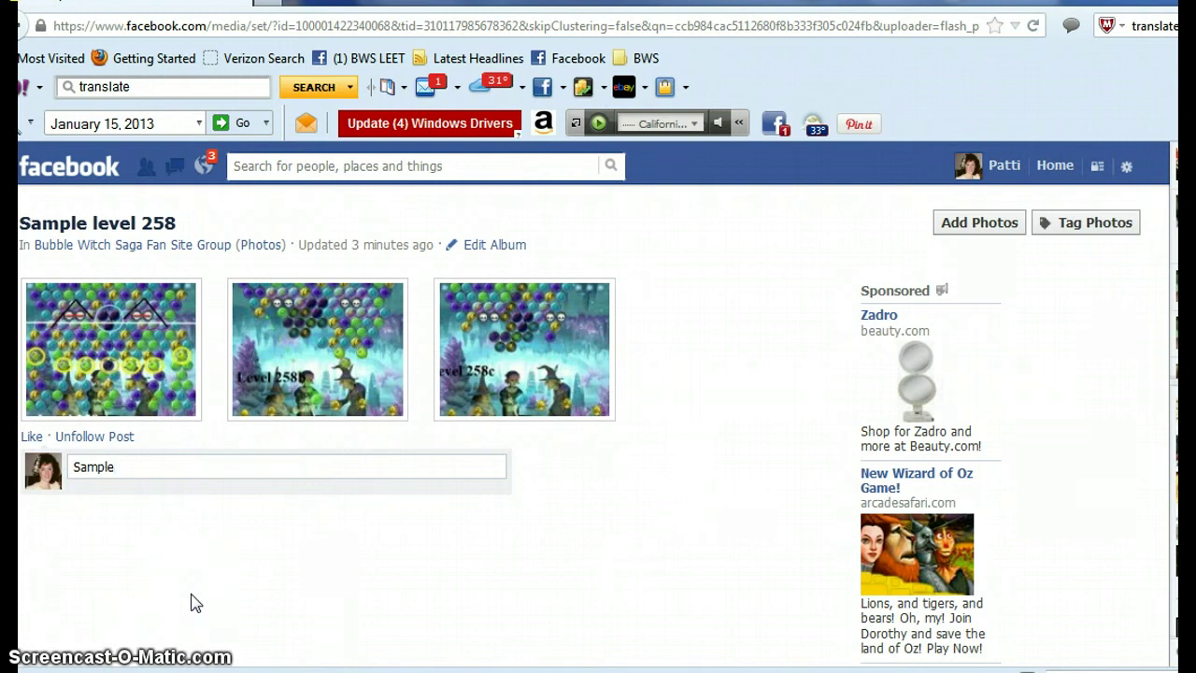
type("ple ")
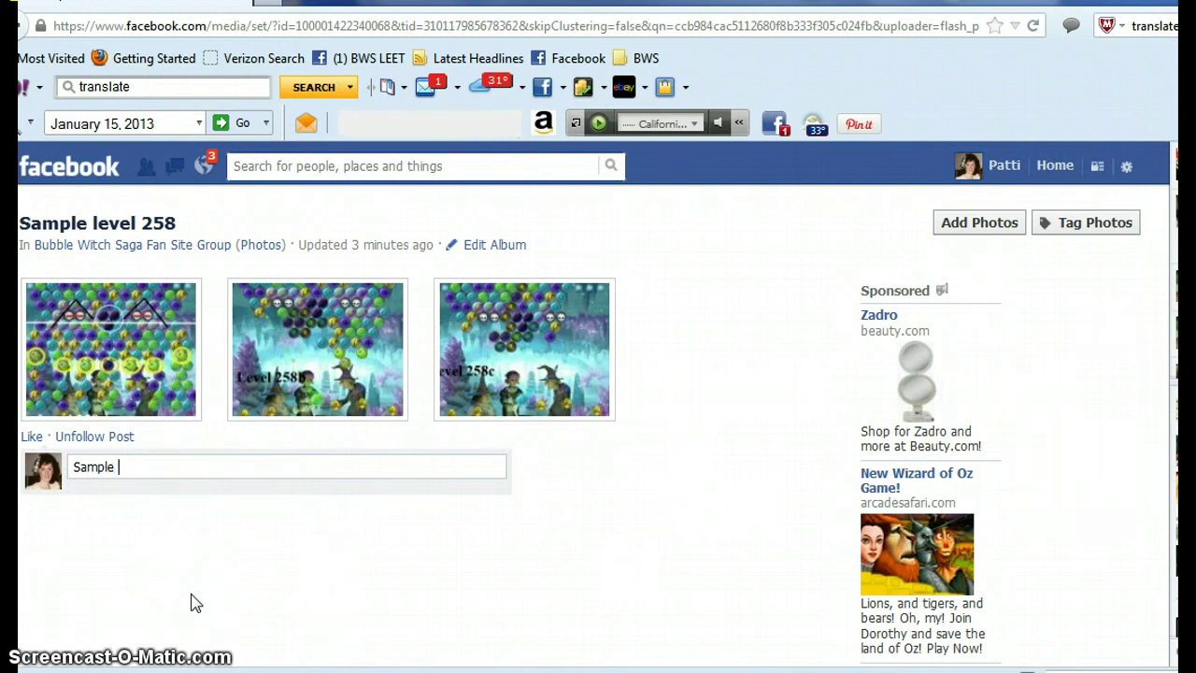
type("Pics")
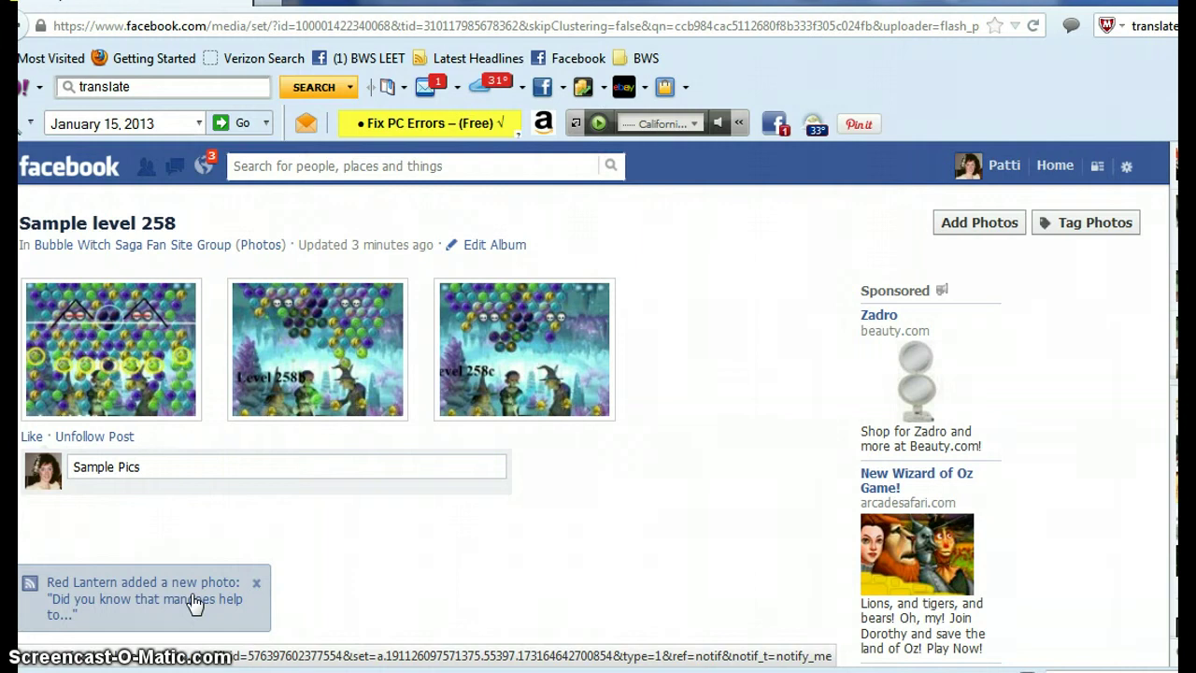
type(" for level 258 b")
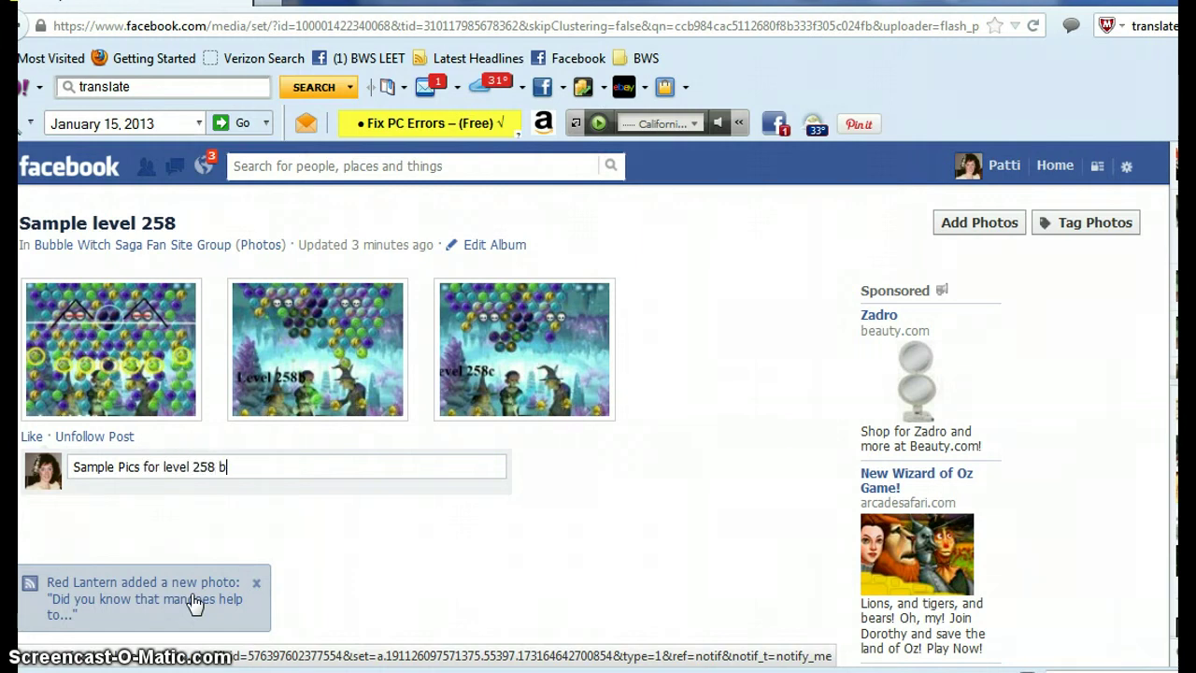
type("y Pa")
type("tit")
key("BackSpace")
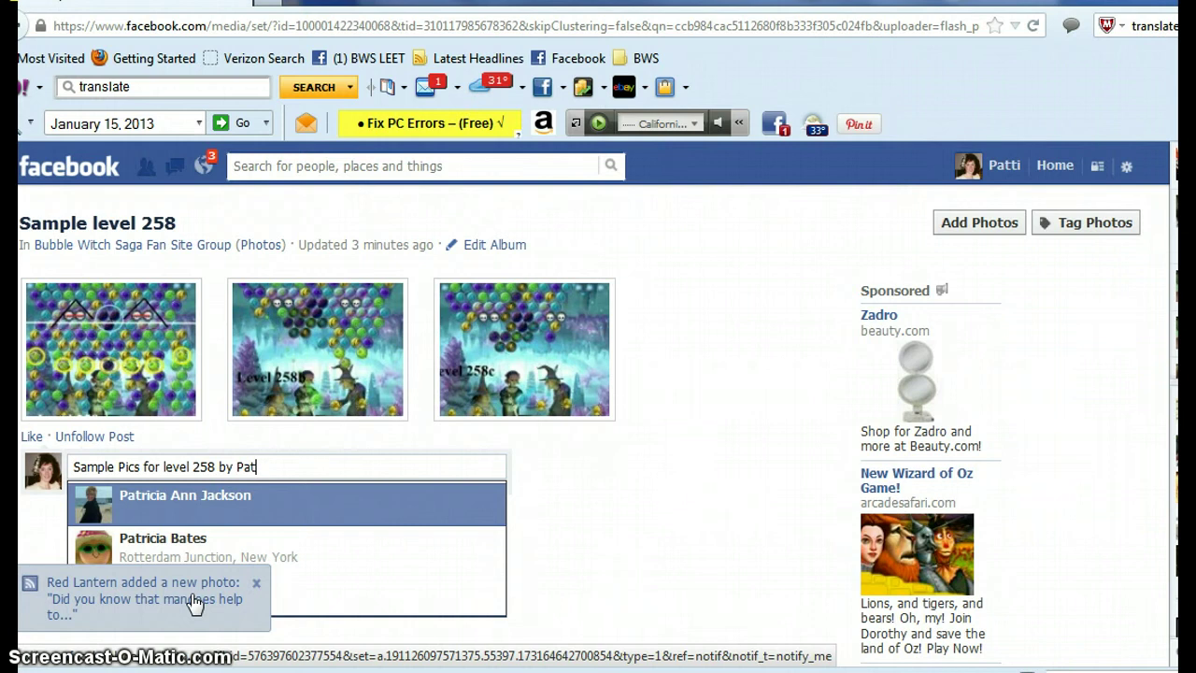
type("t")
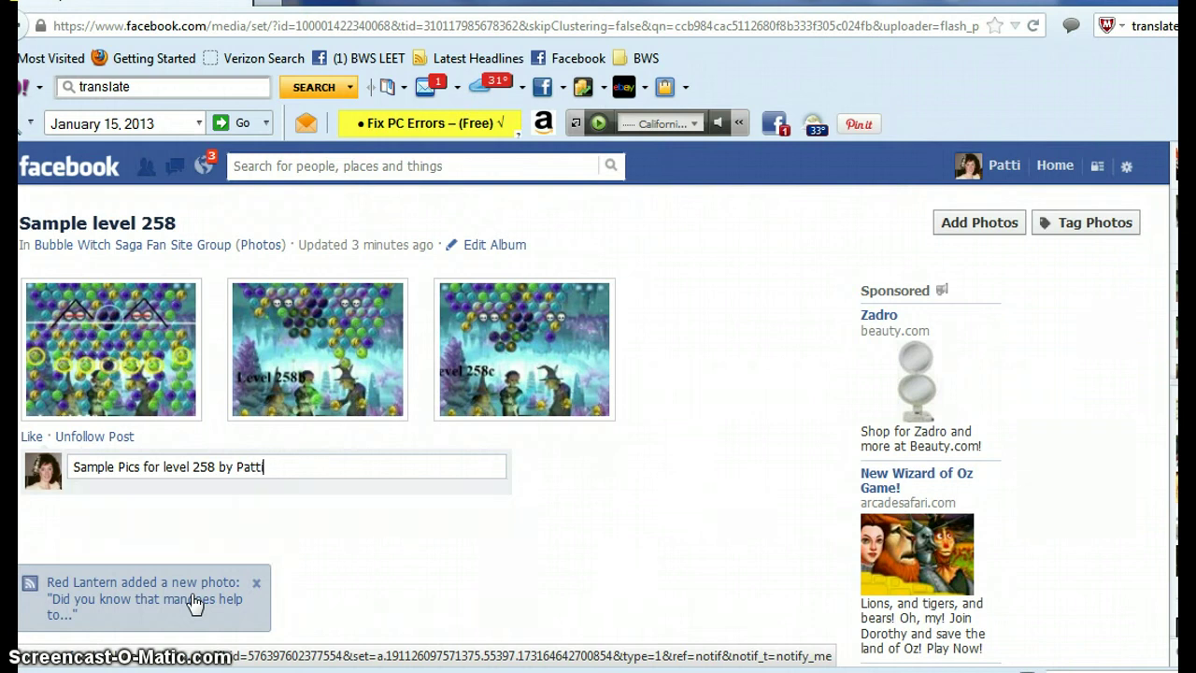
type("i")
left_click(387, 512)
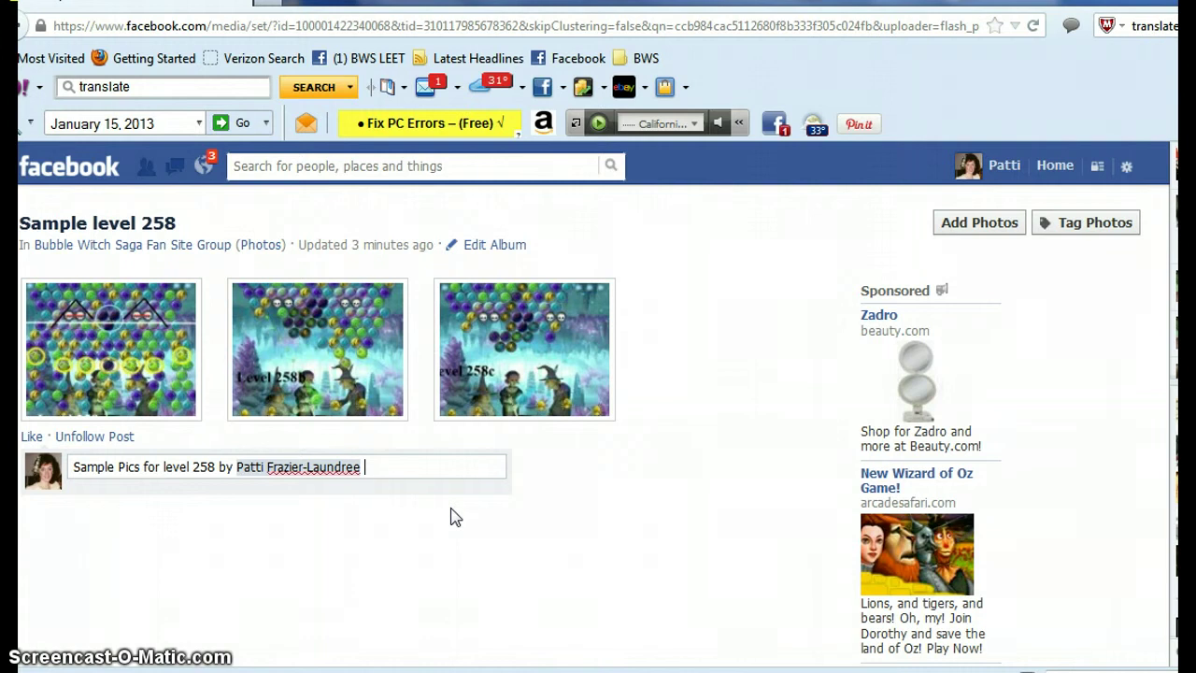
type("entered into albu")
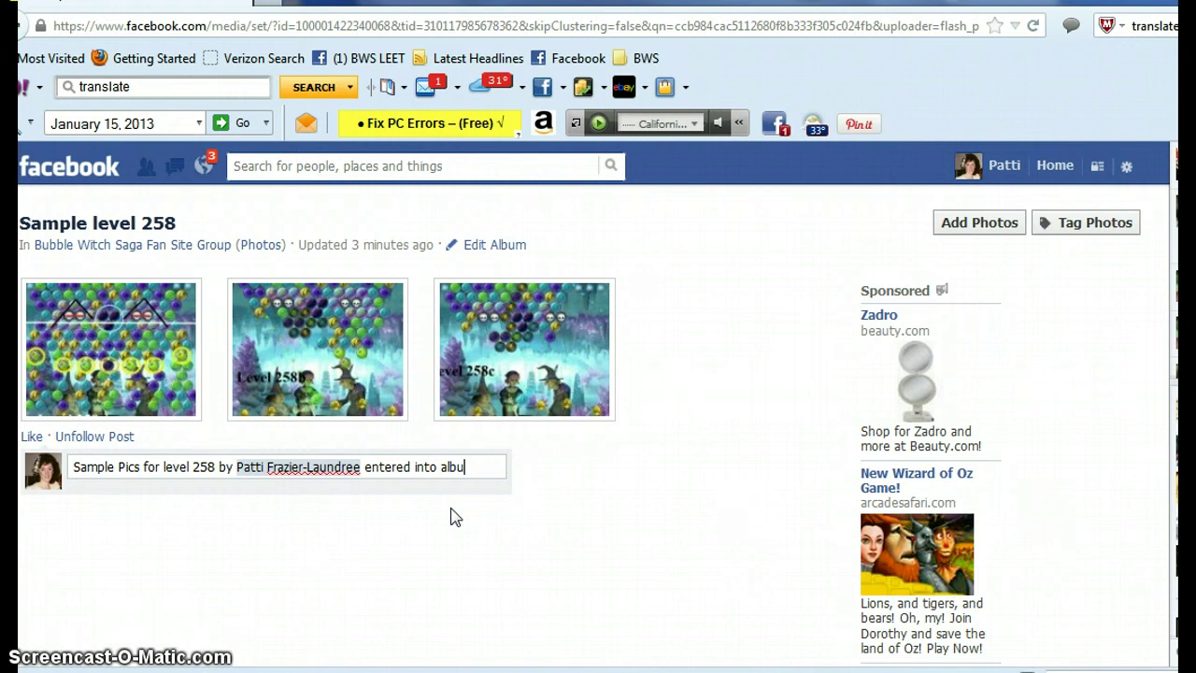
type("m")
key("Return")
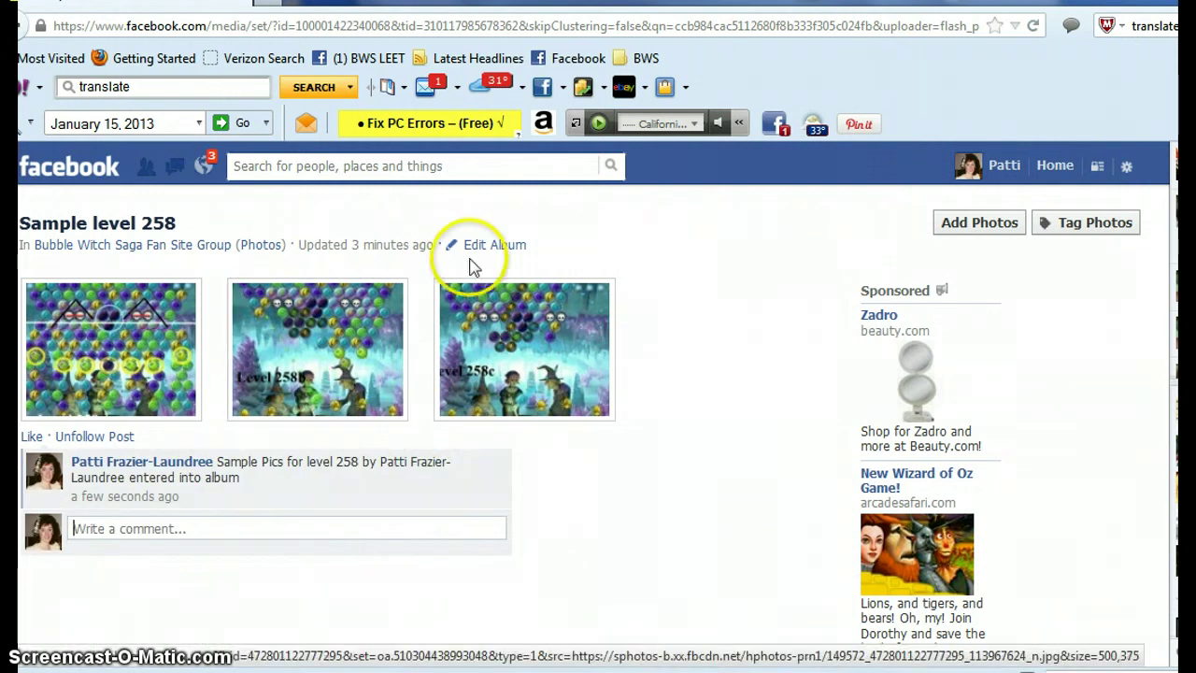
- Rename the album to 'Sample level 258-260' and save it
left_click(500, 246)
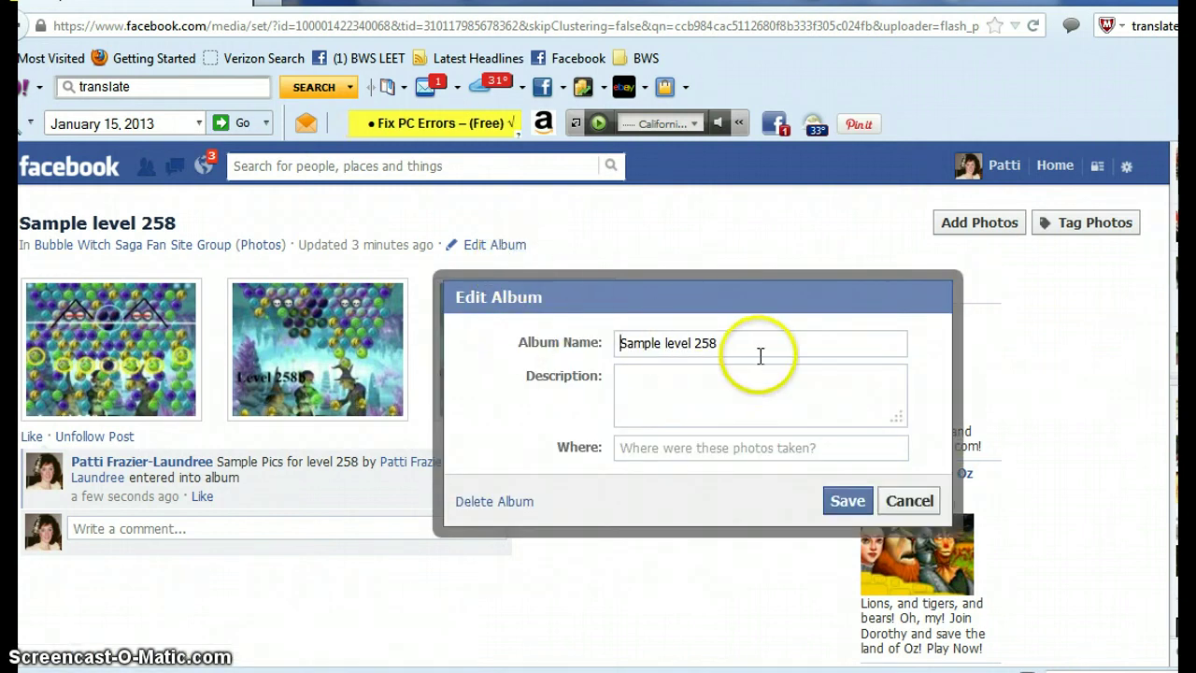
left_click(716, 344)
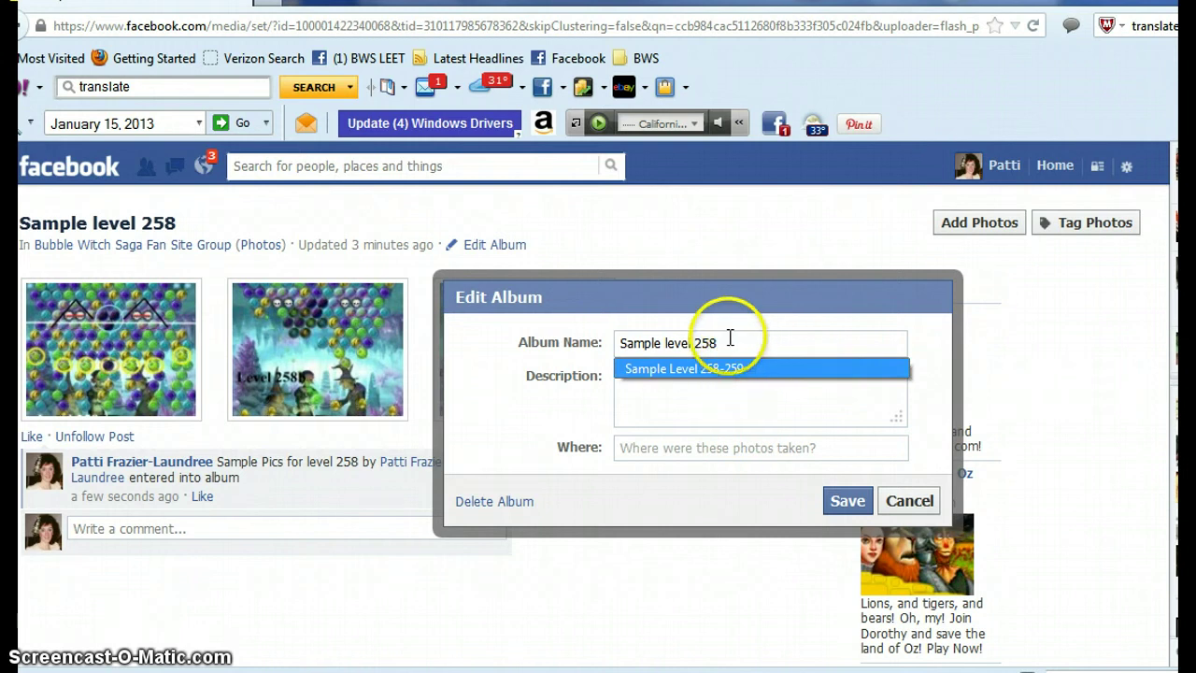
left_click(730, 338)
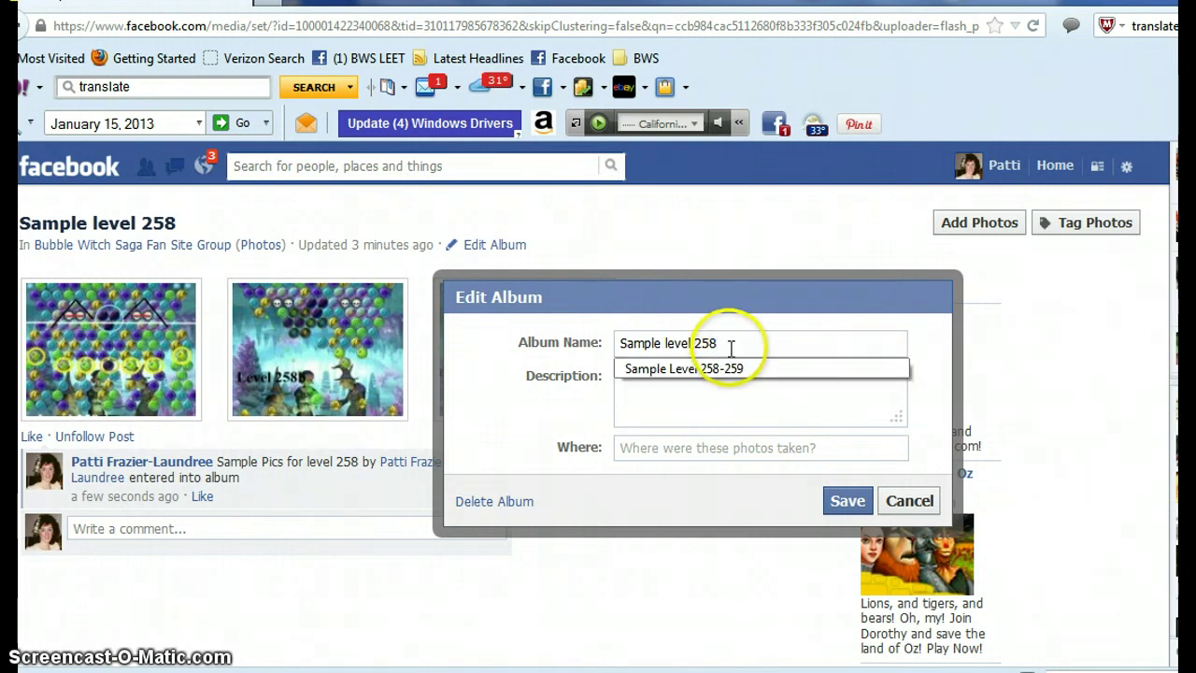
type("2")
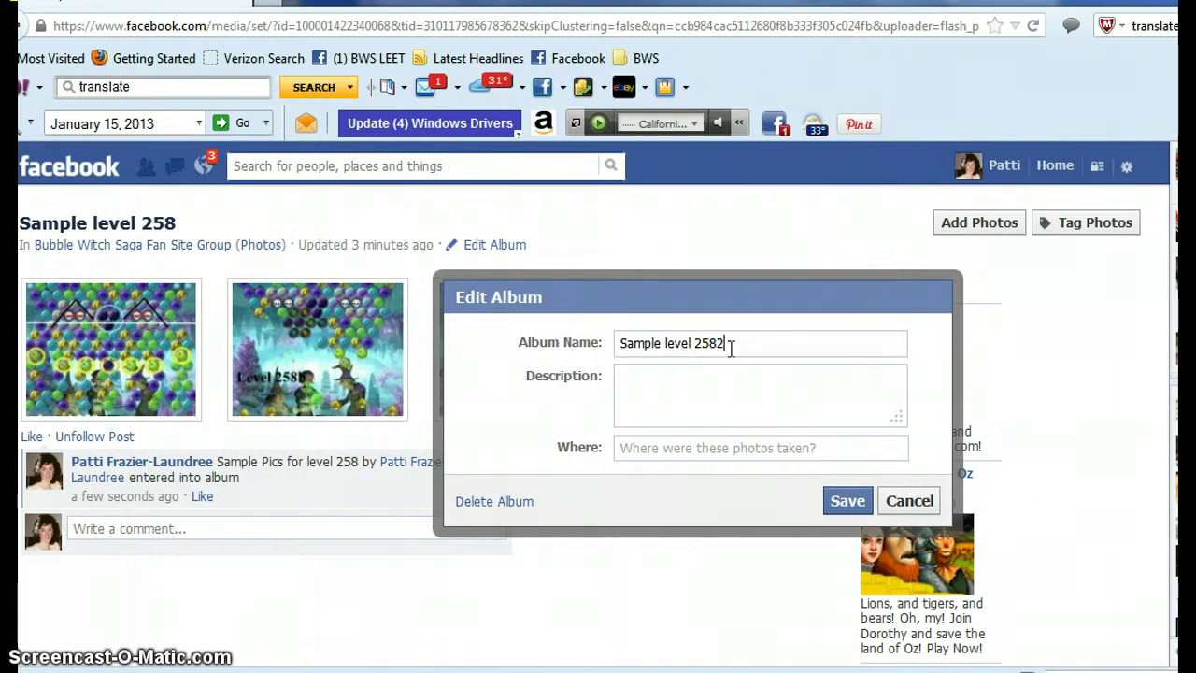
type("60")
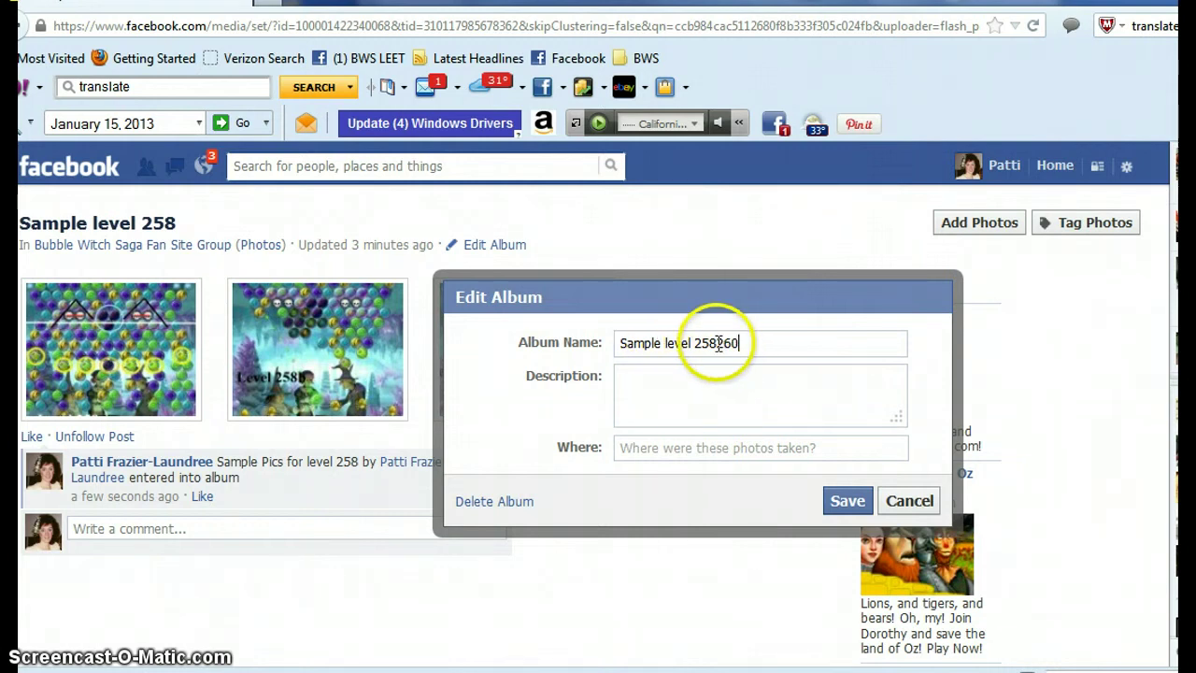
type("-")
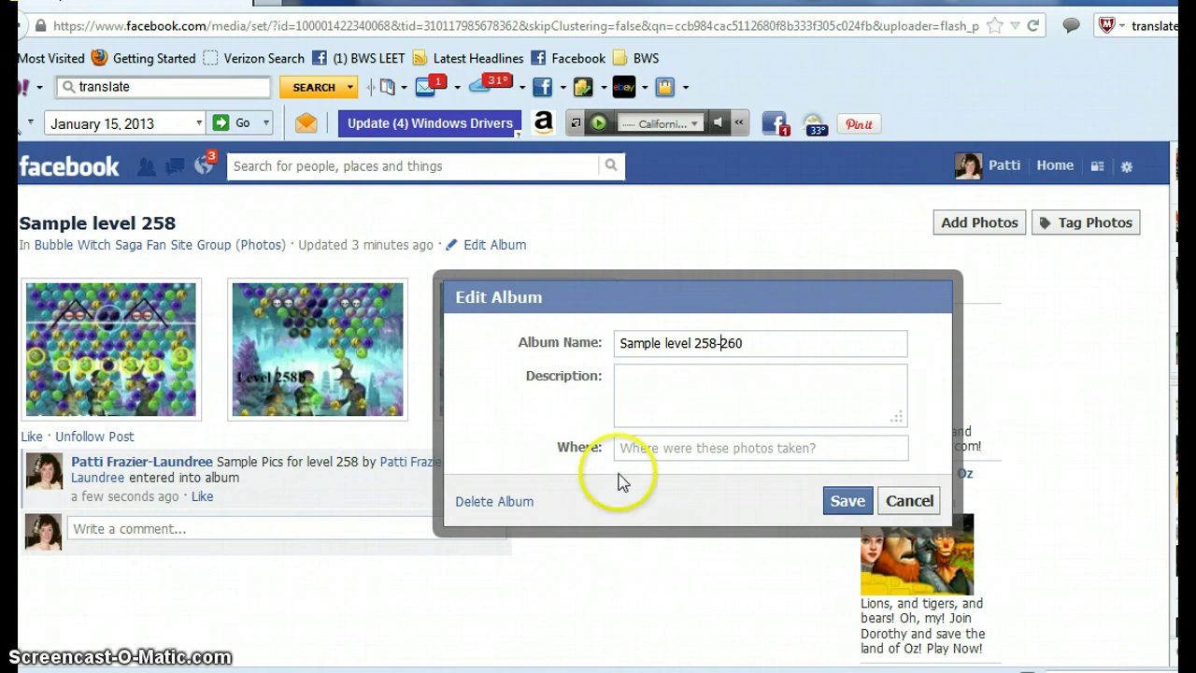
left_click(847, 502)
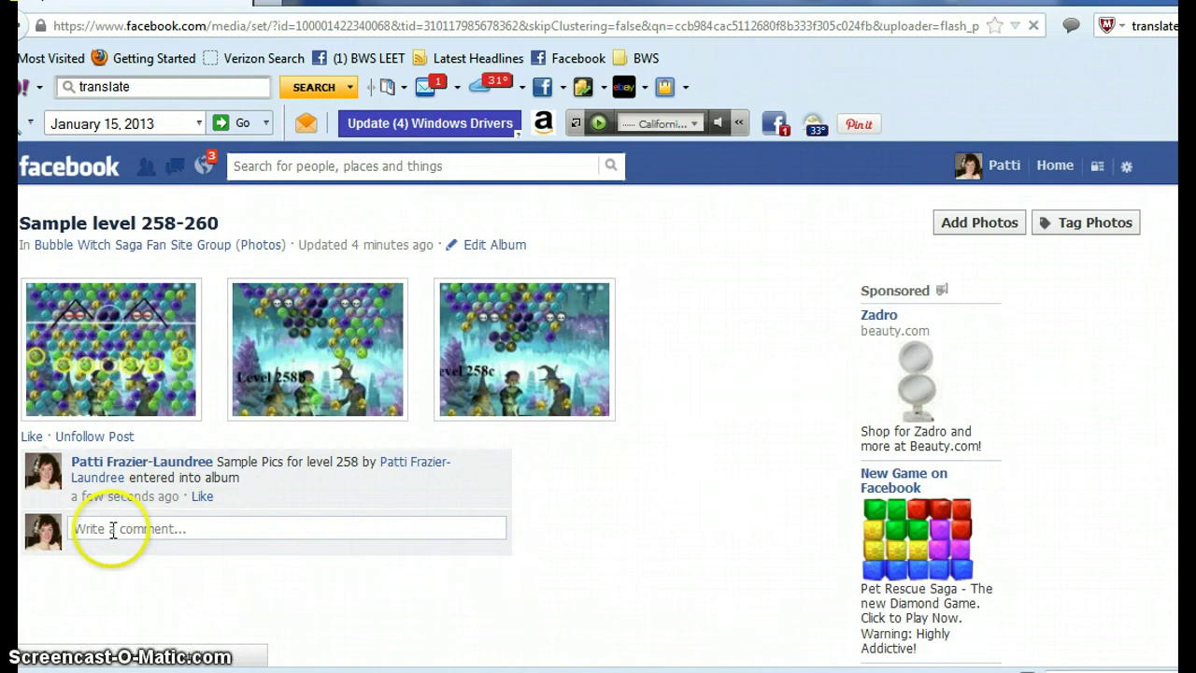
- Post the comment 'Pics levels 259 & 260 by....to album.' on the album
left_click(112, 530)
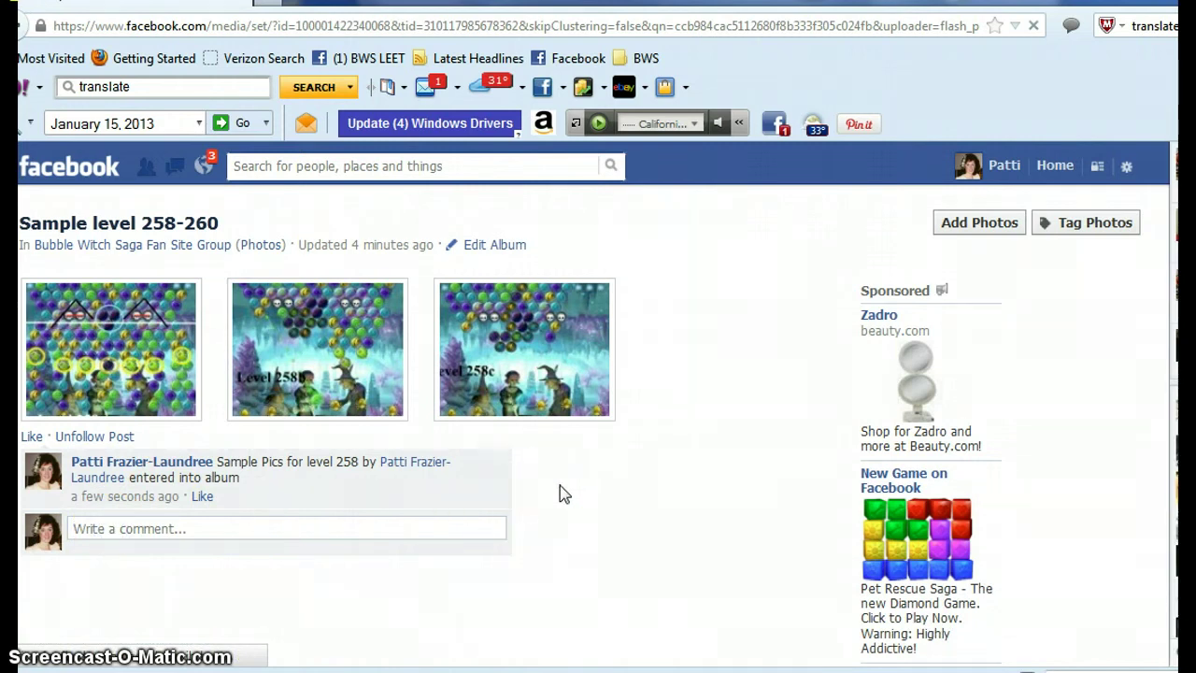
type("Pics")
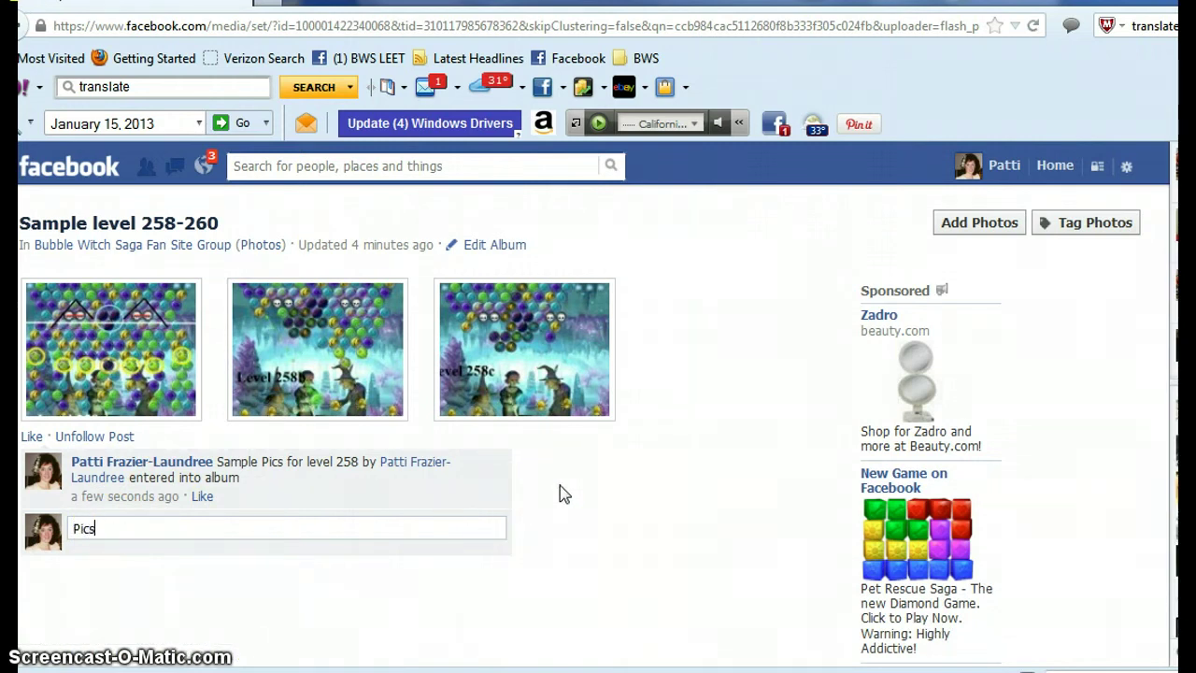
type(" levels")
type("259 ")
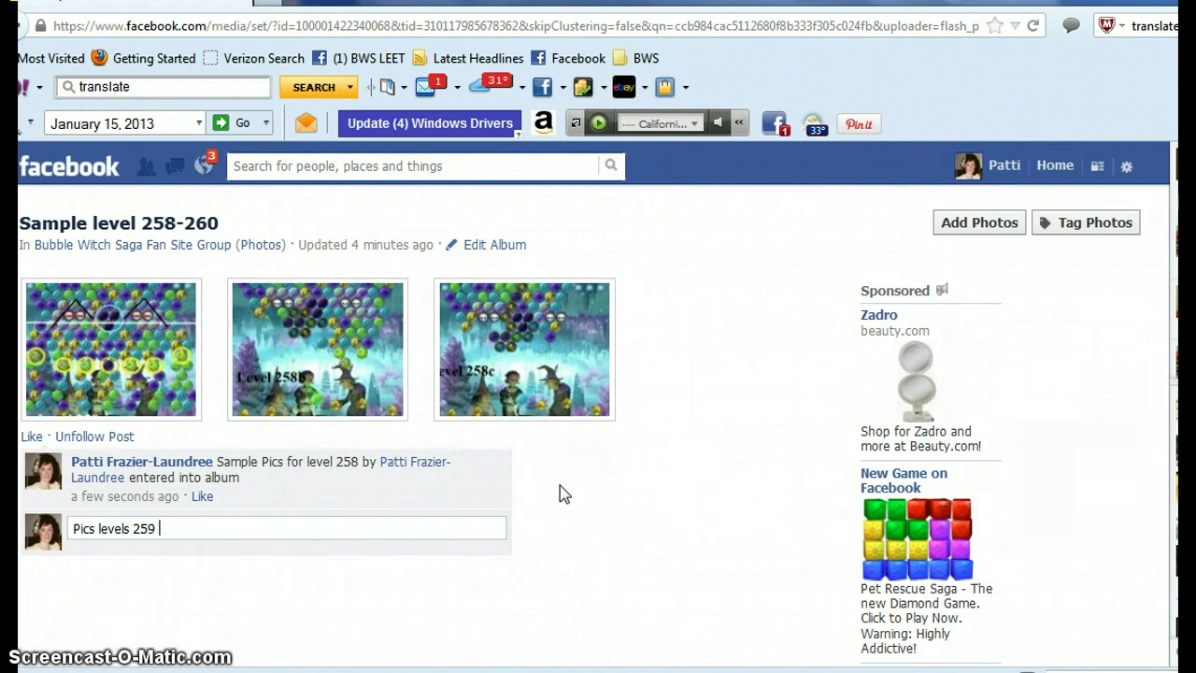
type("*& 260")
type("by....to album.")
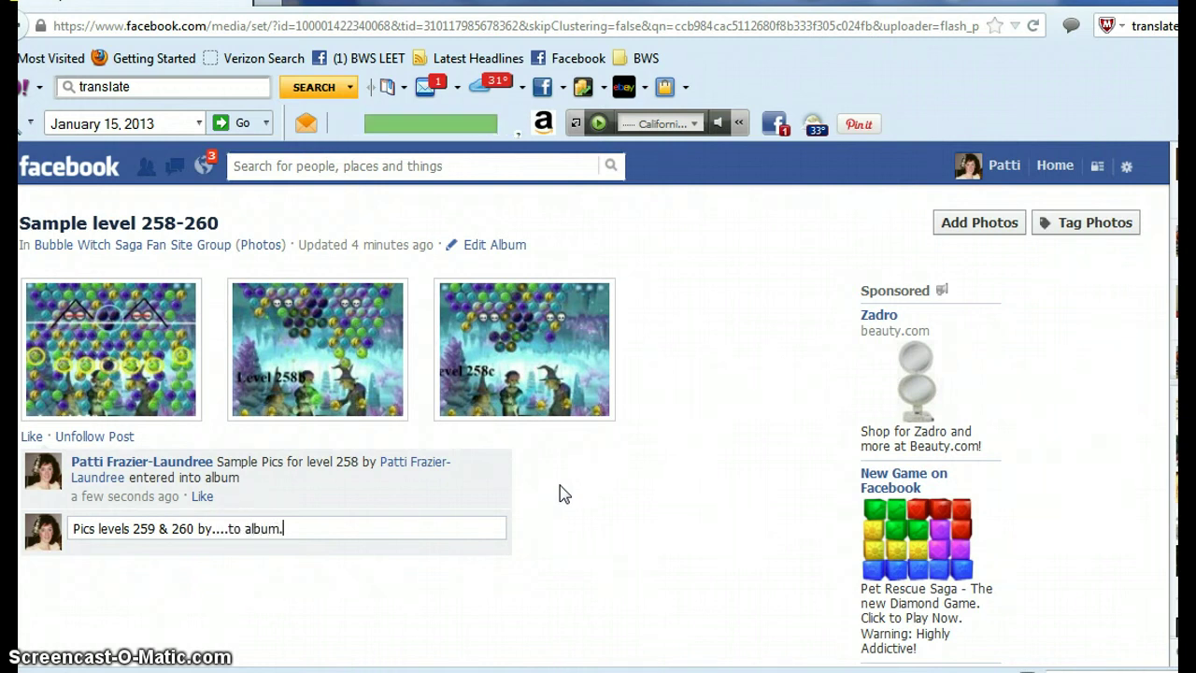
key("Return")
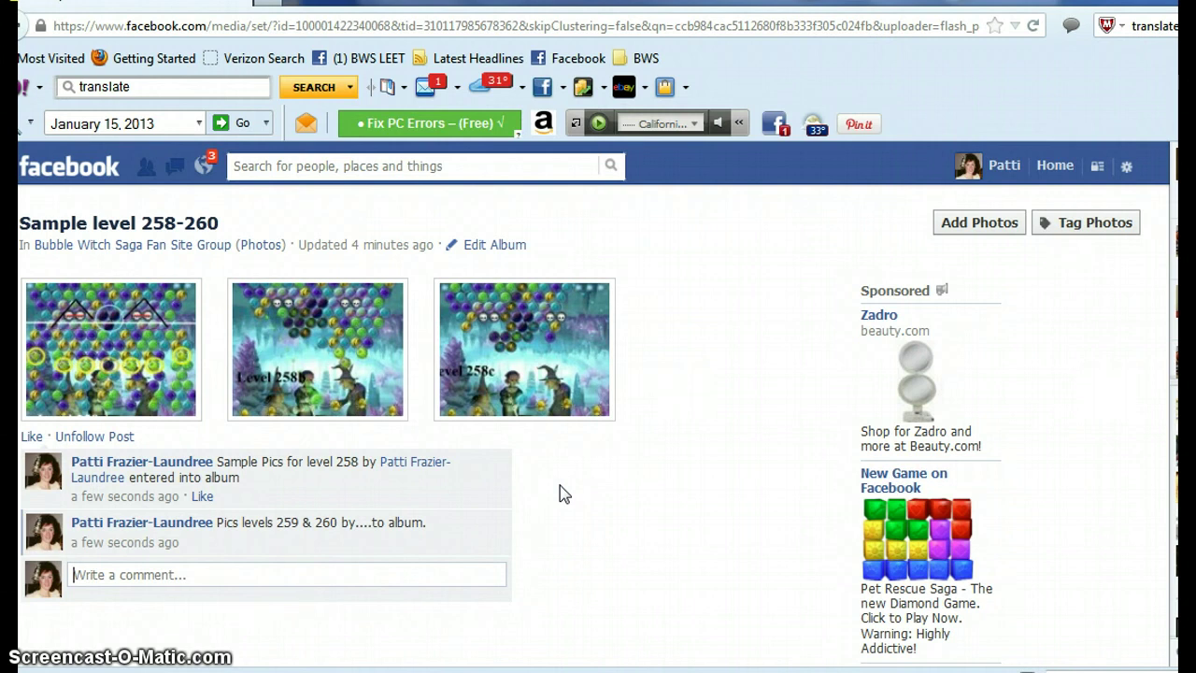
left_click(13, 25)
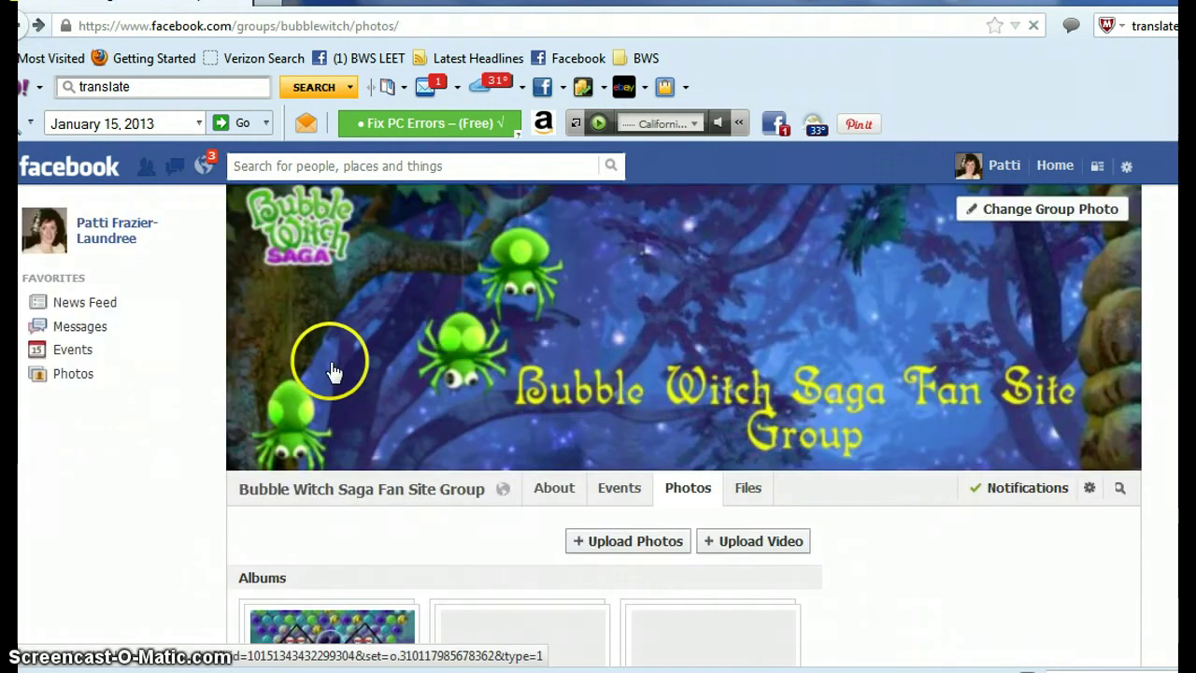
- Open the Sample level 258-260 album from the group's Photos page to check it
scroll(332, 369, "down", 5)
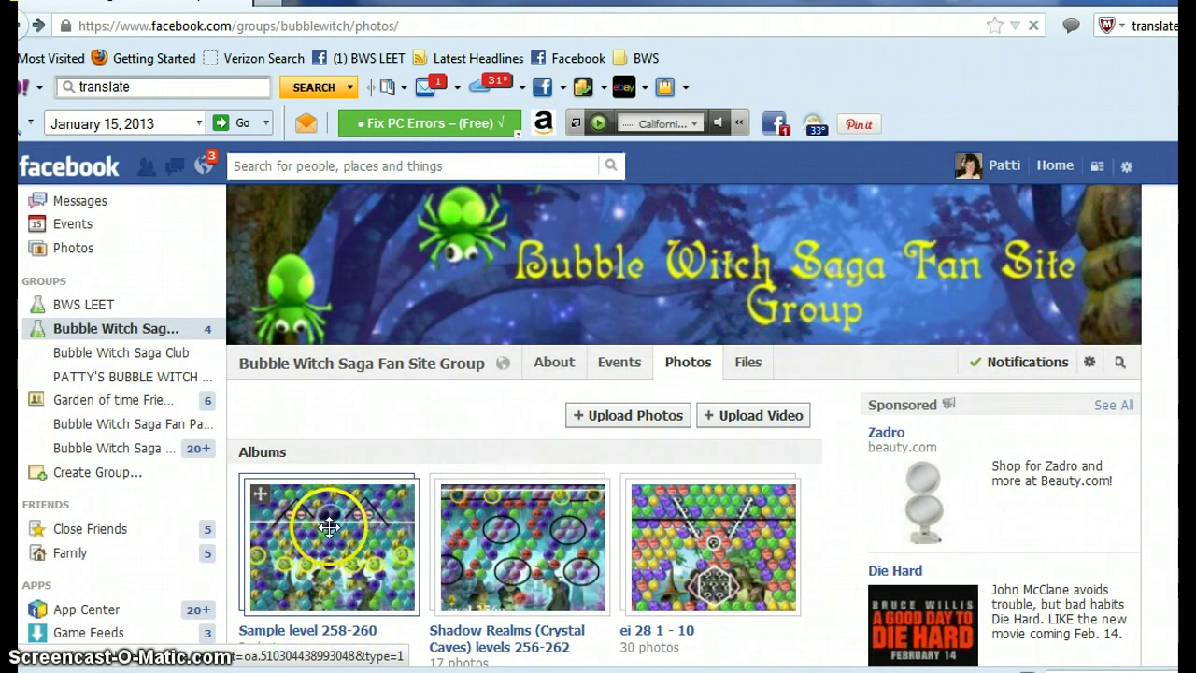
left_click(330, 524)
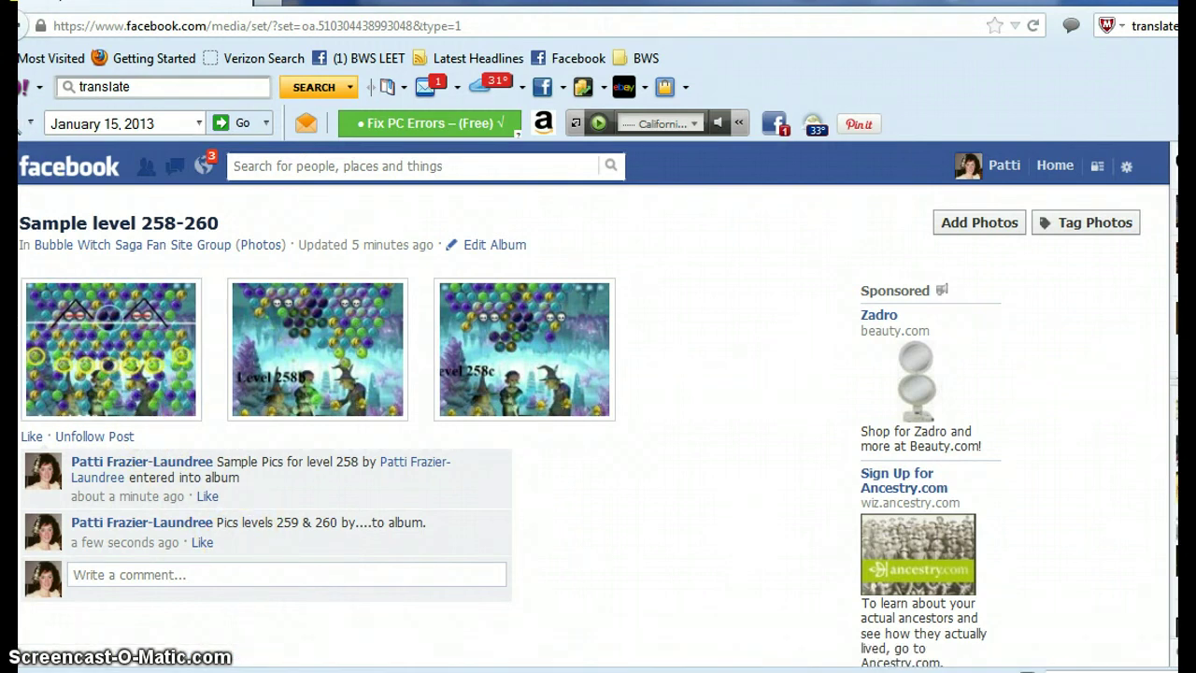
left_click(19, 26)
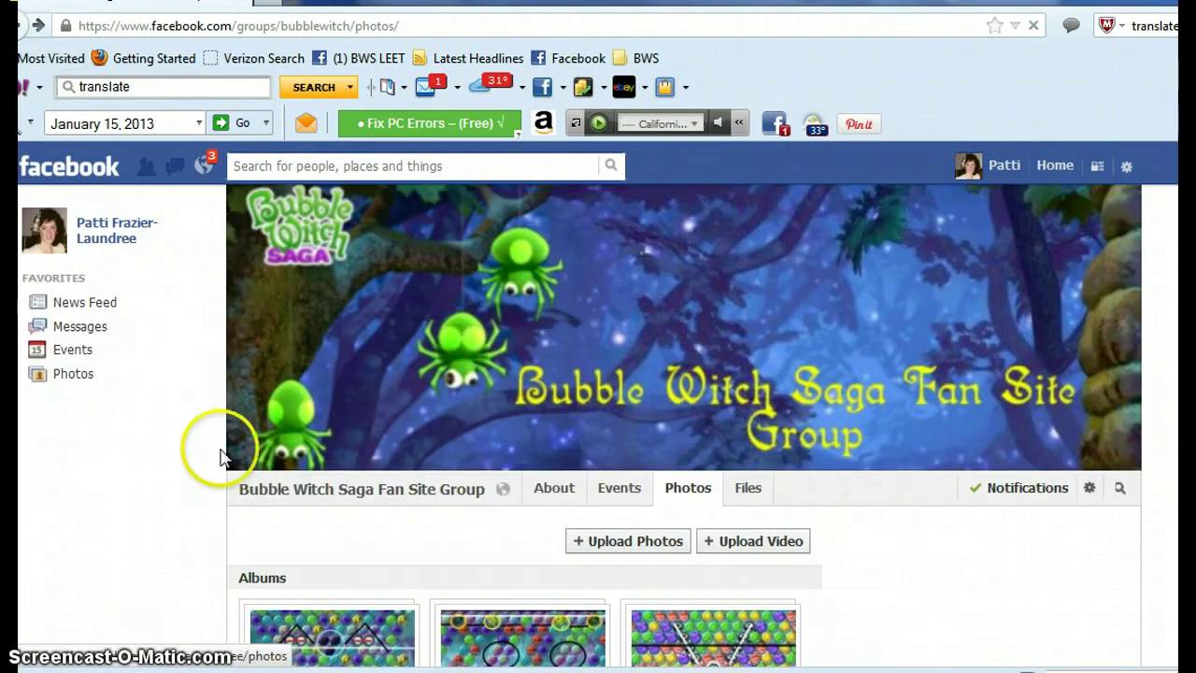
- Go to the Bubble Witch Saga Fan Site Group feed and find the album's recent post
scroll(201, 454, "down", 3)
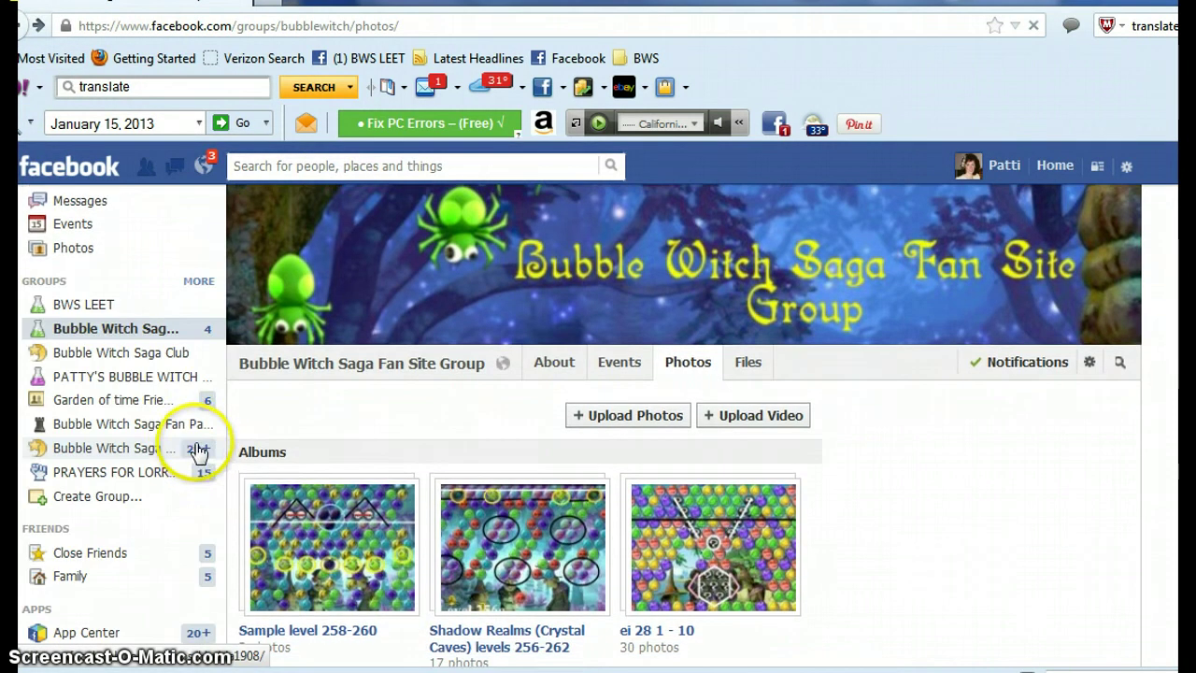
left_click(89, 336)
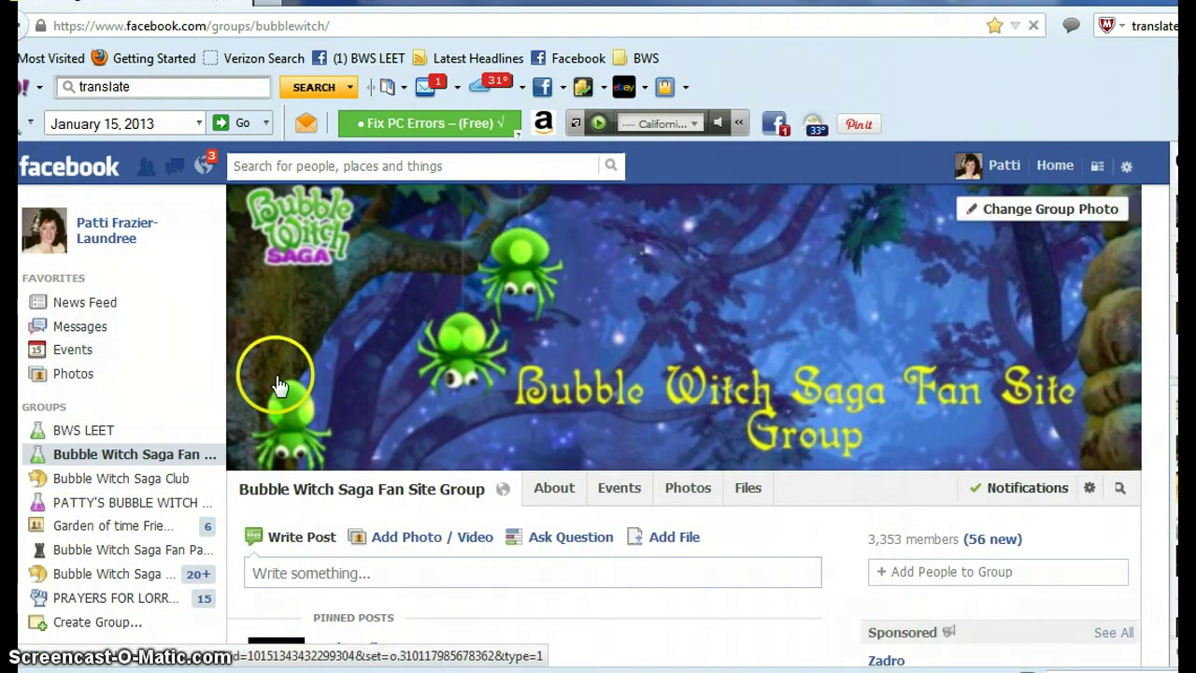
scroll(277, 388, "down", 3)
scroll(279, 393, "down", 9)
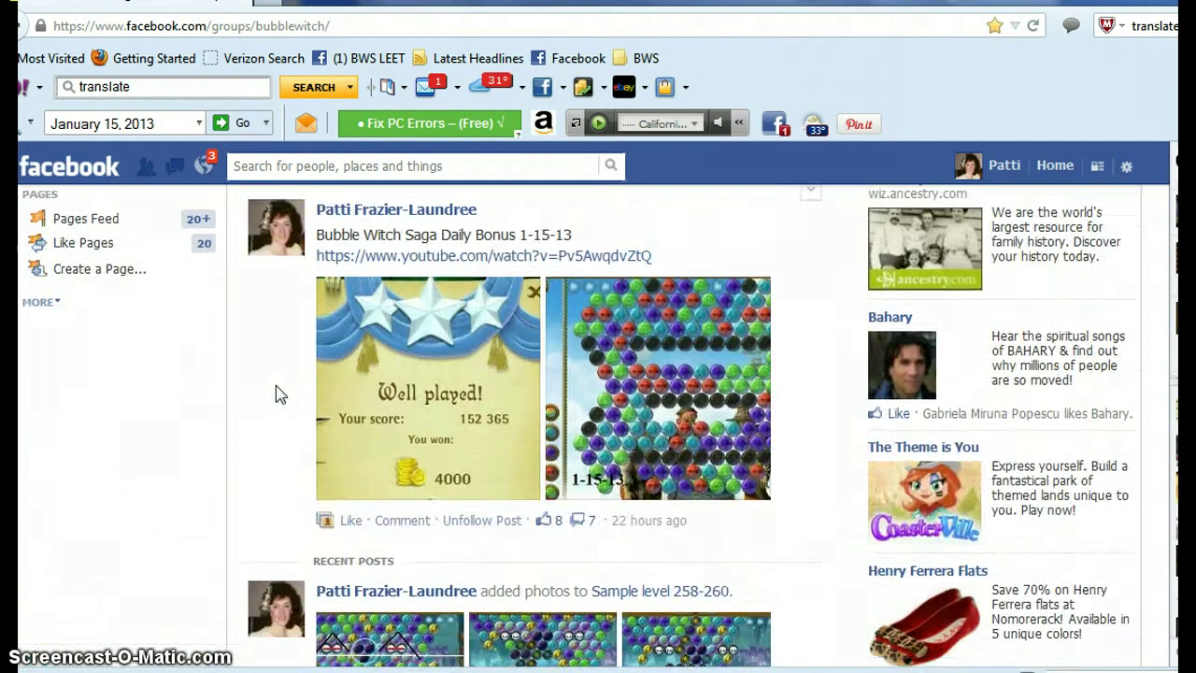